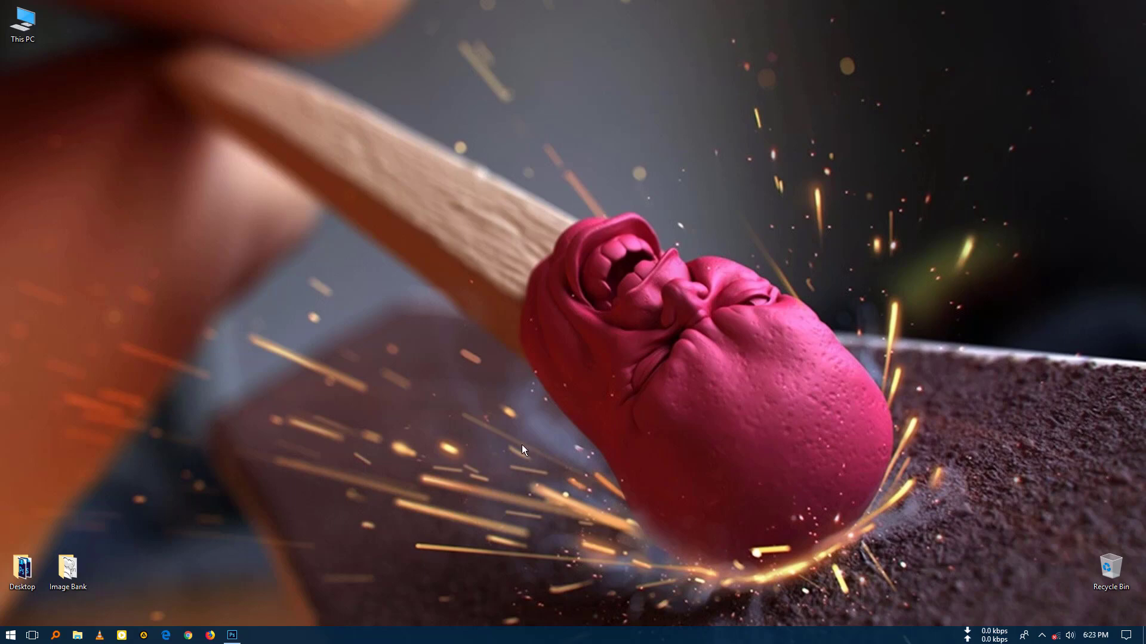
- Restore the Photoshop window showing the Event Cover.psd design from the taskbar
left_click(237, 638)
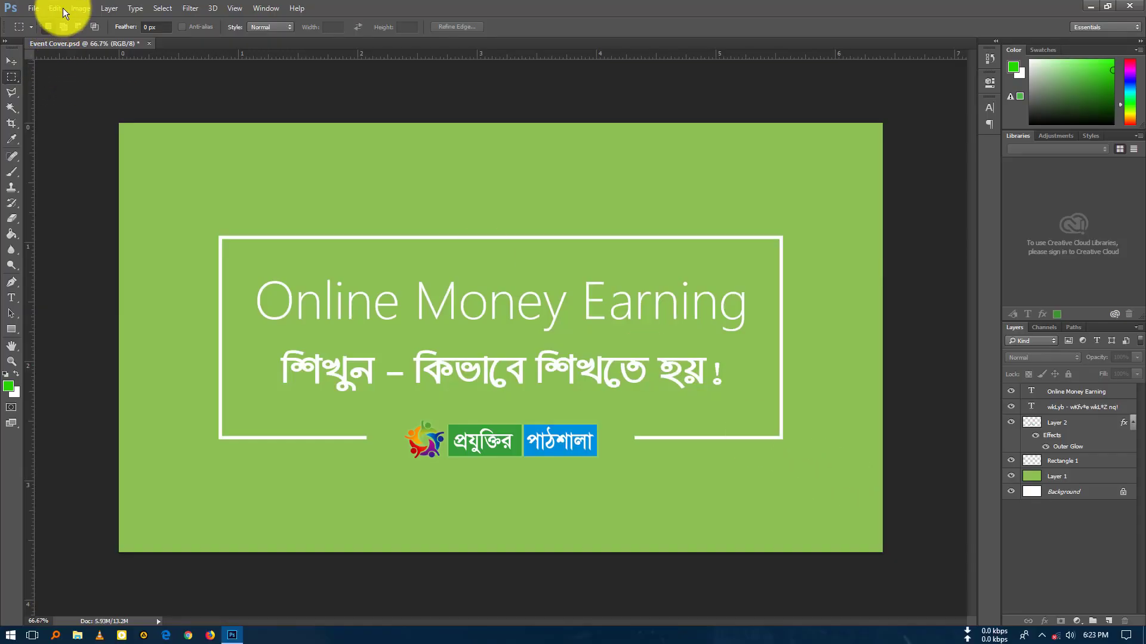
- Create a new document named Facebook Event Cover, 1920 × 1080 px at 300 pixels/inch
left_click(33, 8)
key("ctrl+n")
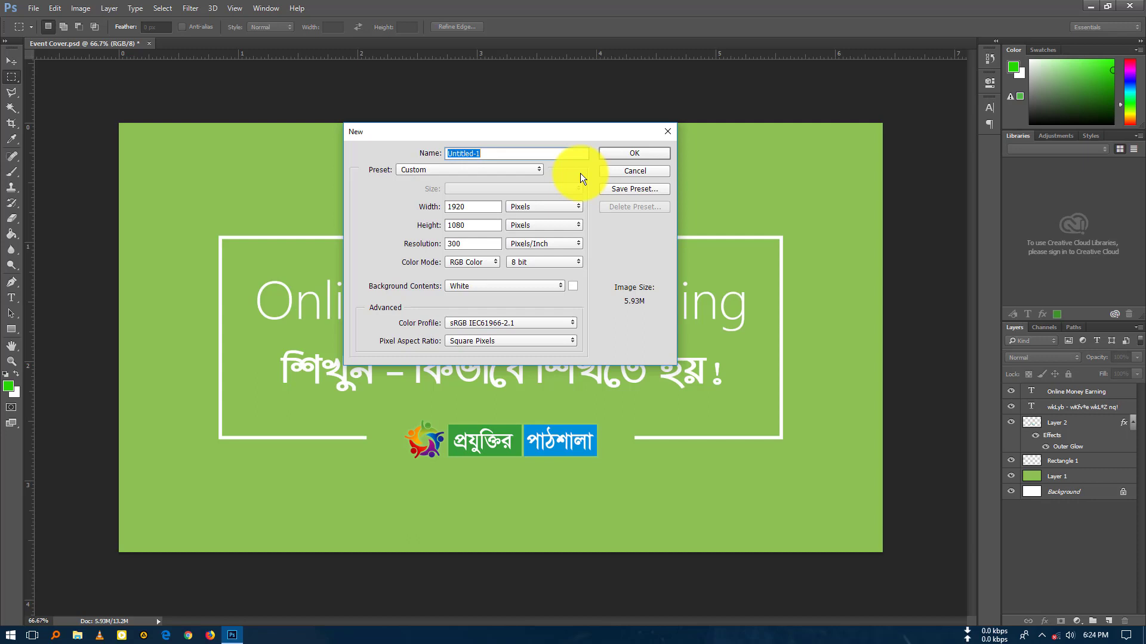
type("F")
type("aceb")
type("ook")
type(" Eve")
type("nt Cover")
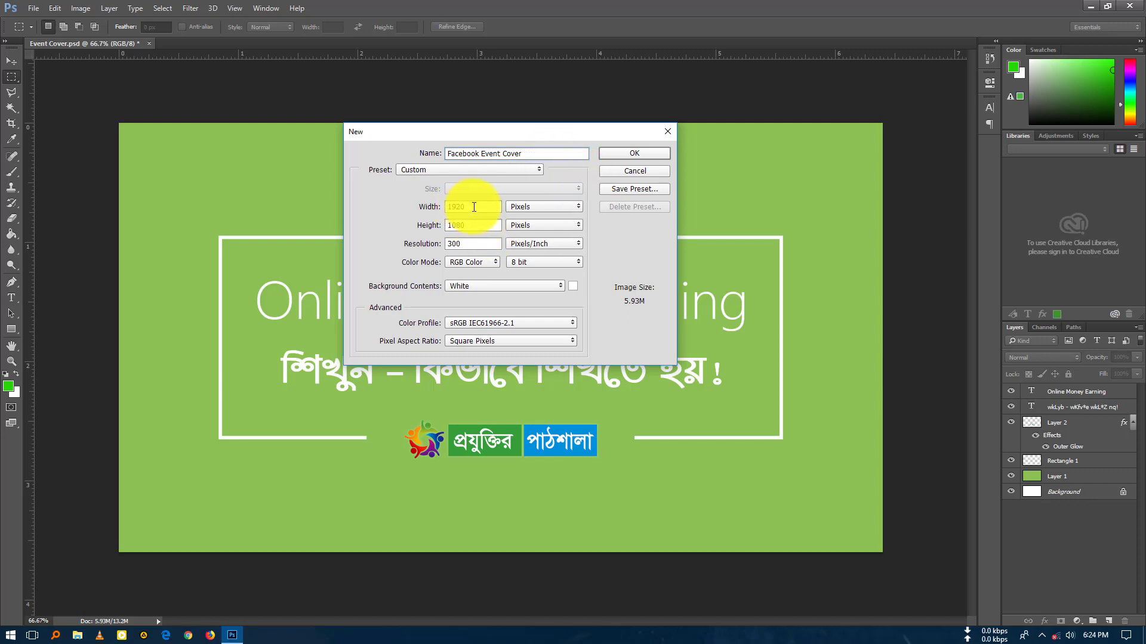
left_click_drag(474, 207, 443, 207)
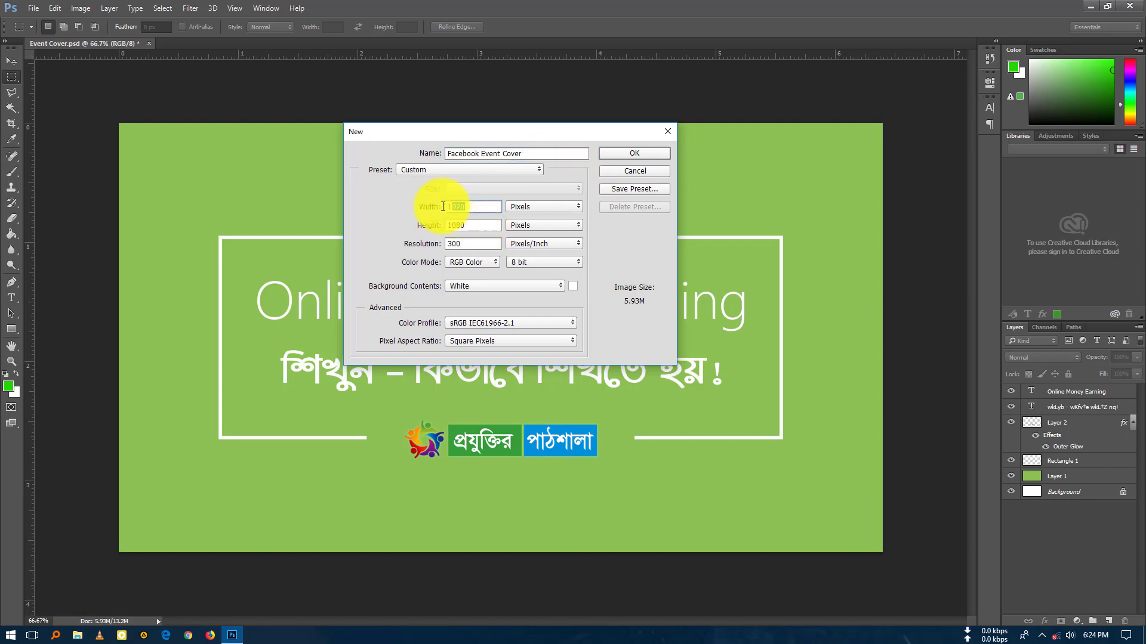
double_click(480, 225)
key("Tab")
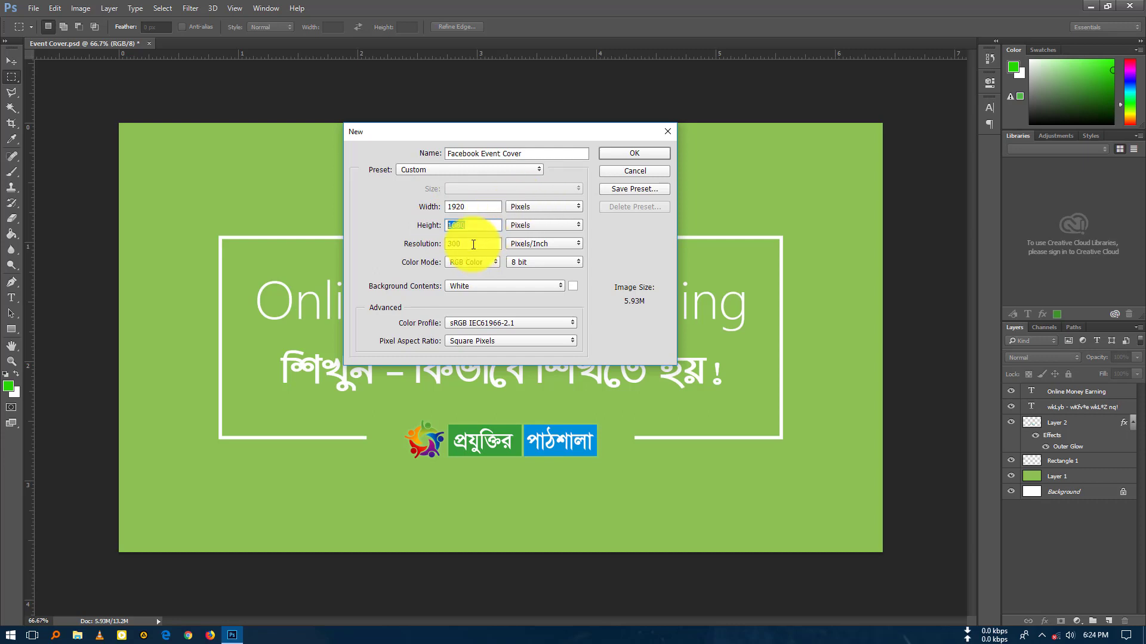
left_click(633, 153)
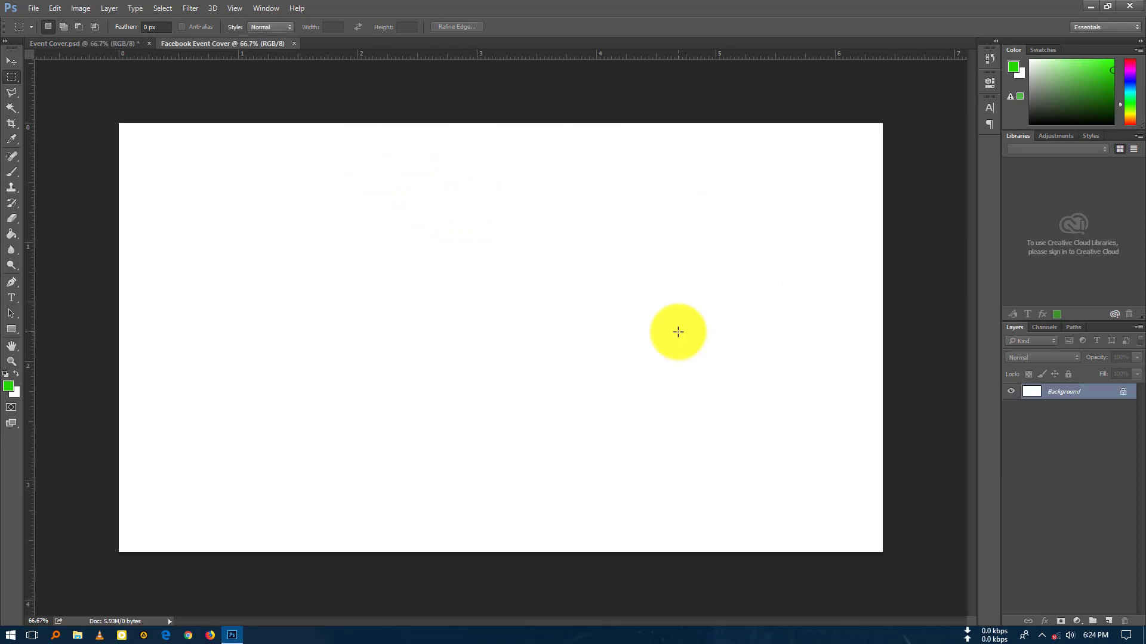
- Check the finished cover for reference, then add a new BG layer above Background
left_click(116, 42)
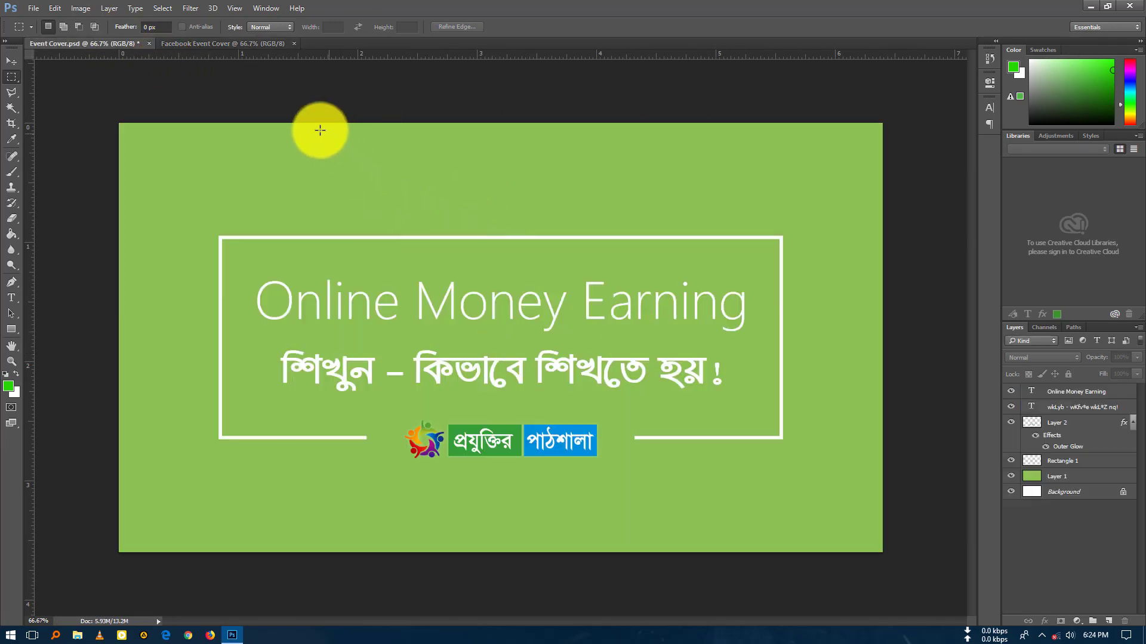
left_click(230, 45)
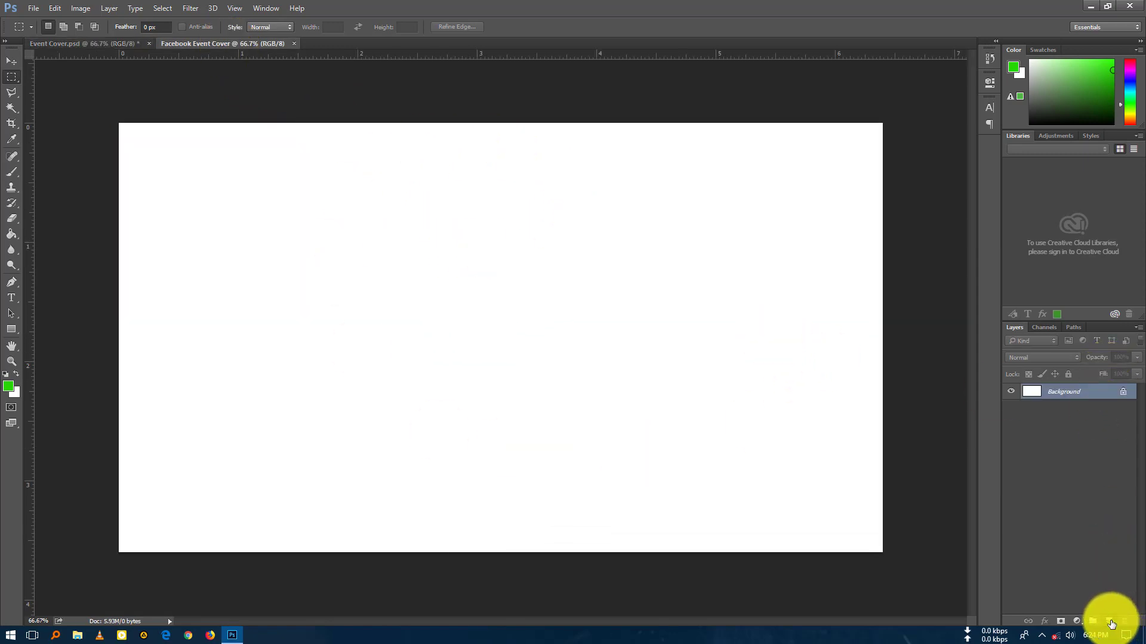
left_click(1109, 621)
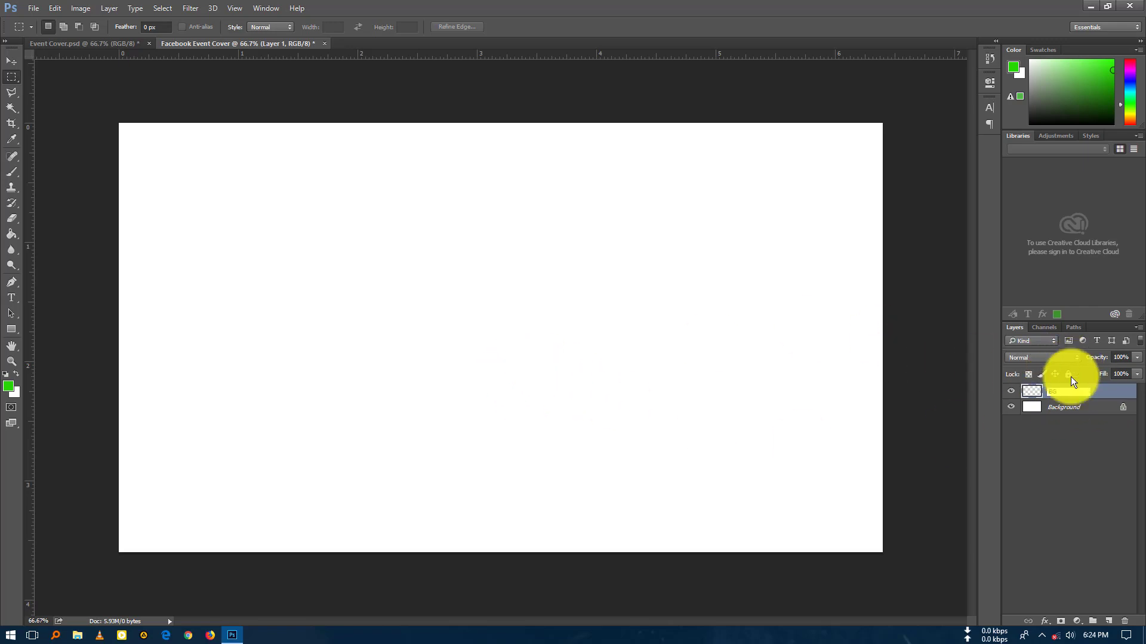
type("BG")
- Fill the entire BG layer with green #58c742 using the Paint Bucket
left_click(9, 388)
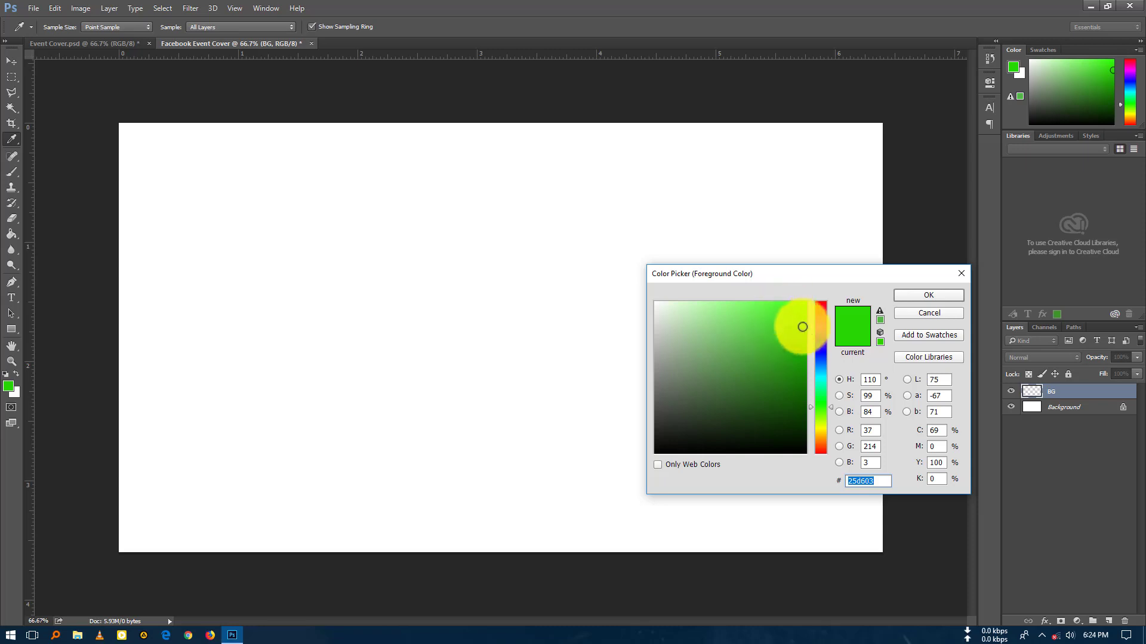
mouse_move(802, 325)
left_mouse_down()
mouse_move(788, 315)
mouse_move(756, 335)
left_mouse_up()
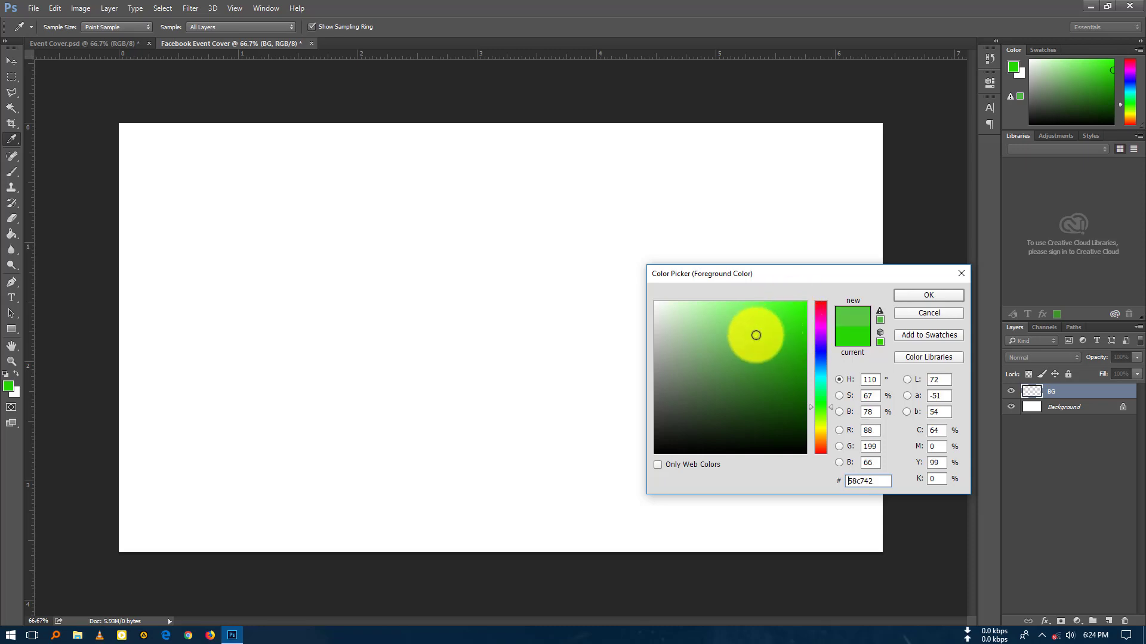
left_click(911, 294)
key("m")
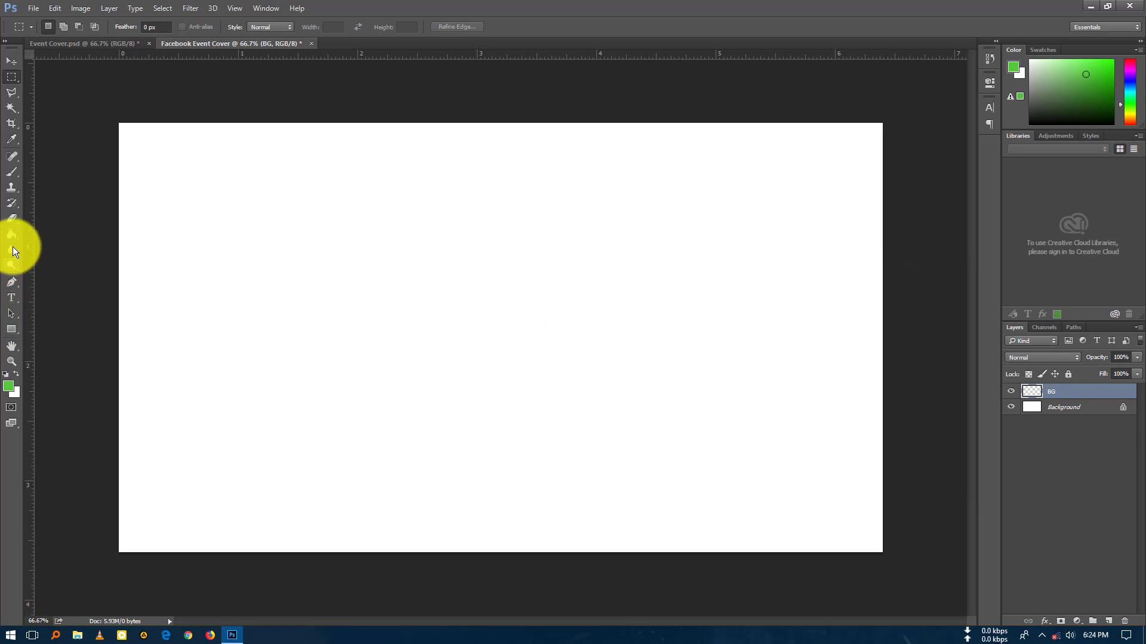
left_click(16, 236)
left_click(489, 412)
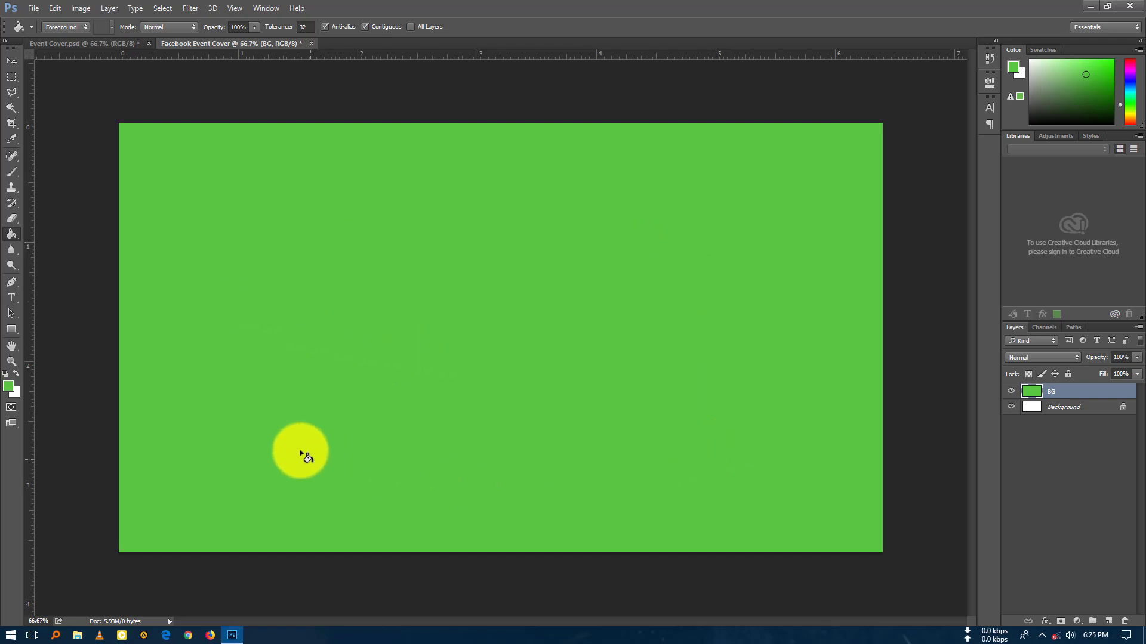
- Draw an unfilled 1412 × 485 px rectangle frame with a 3 pt white stroke
left_click(8, 328)
left_click(109, 28)
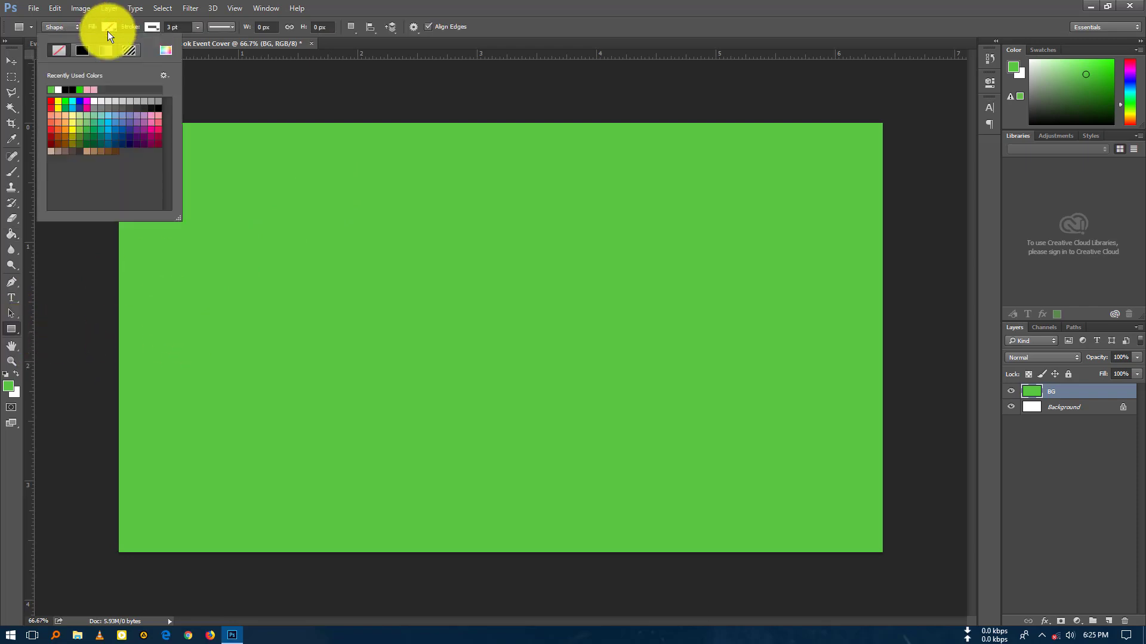
left_click(158, 27)
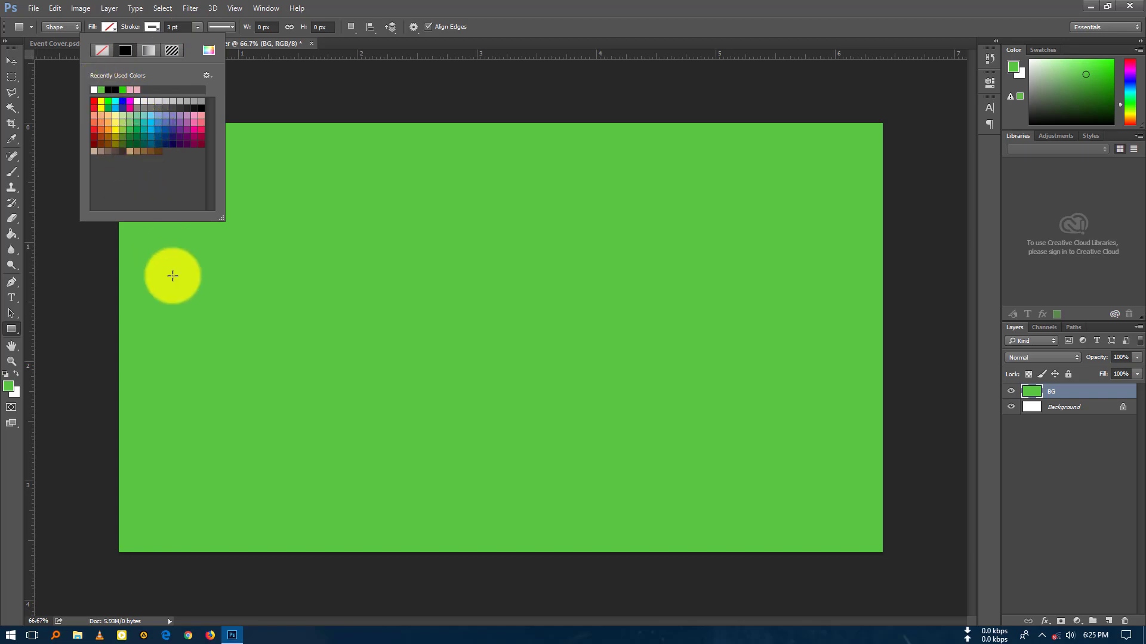
mouse_move(219, 260)
left_mouse_down()
mouse_move(365, 329)
mouse_move(780, 452)
left_mouse_up()
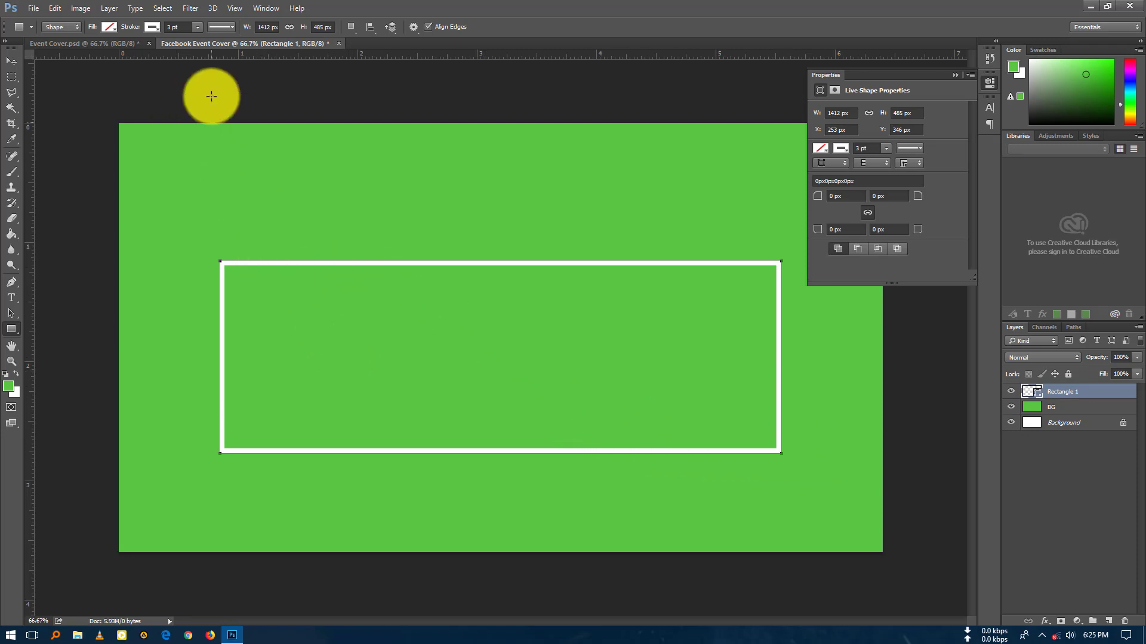
left_click(197, 27)
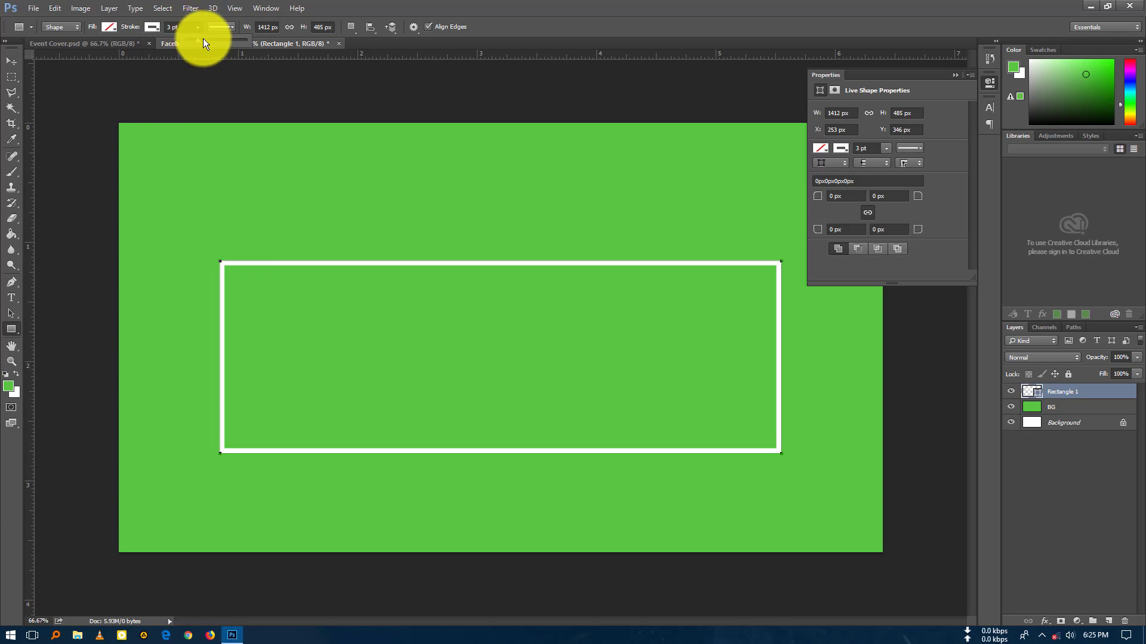
mouse_move(191, 41)
left_mouse_down()
mouse_move(216, 42)
mouse_move(197, 44)
left_mouse_up()
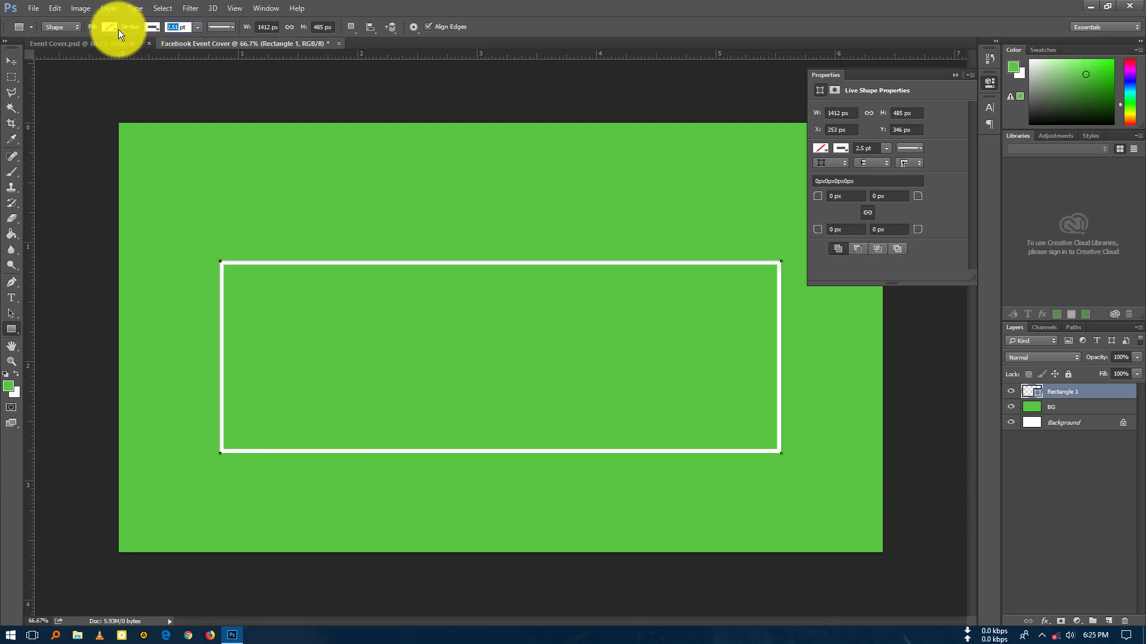
type("3")
key("Return")
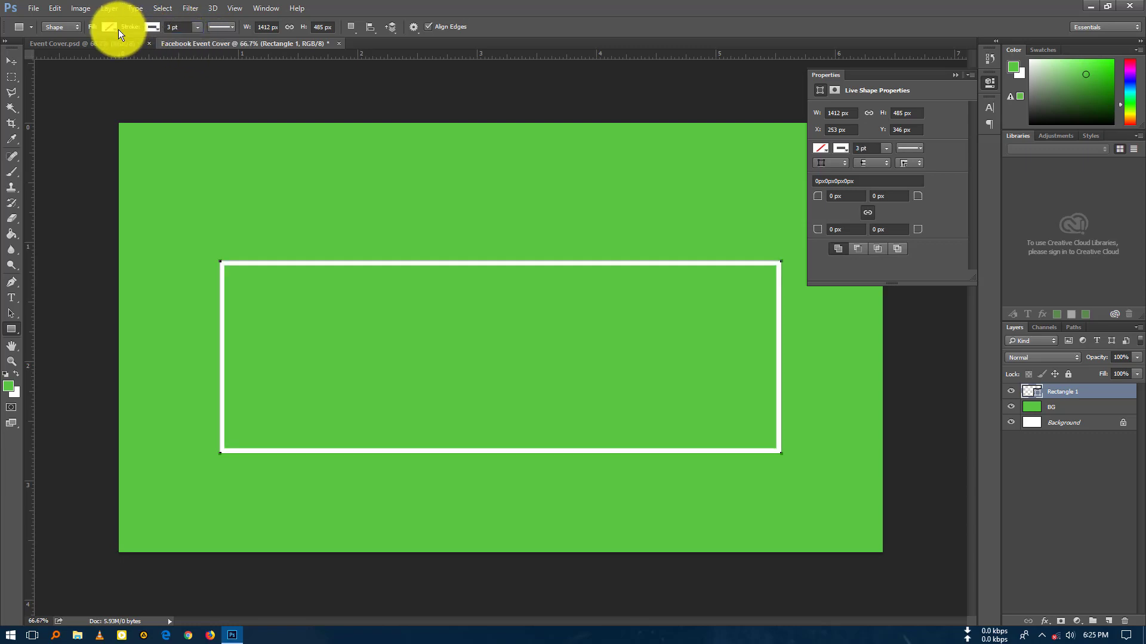
- Nudge the rectangle frame up slightly and stretch it taller with Free Transform
left_click(12, 62)
left_click_drag(528, 258, 528, 242)
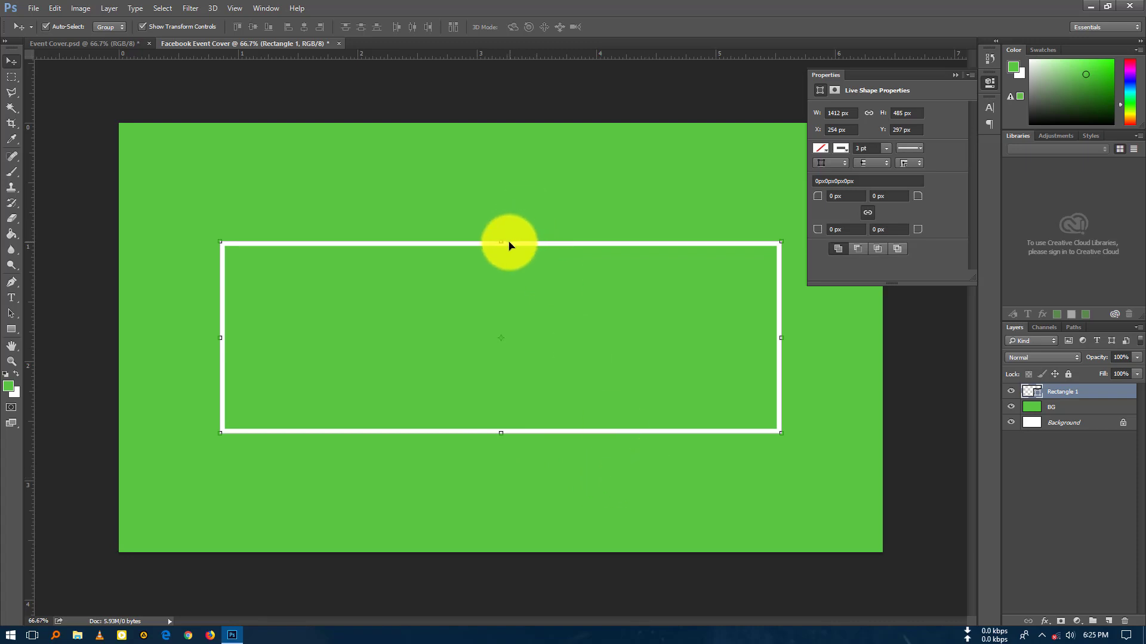
key("ctrl+t")
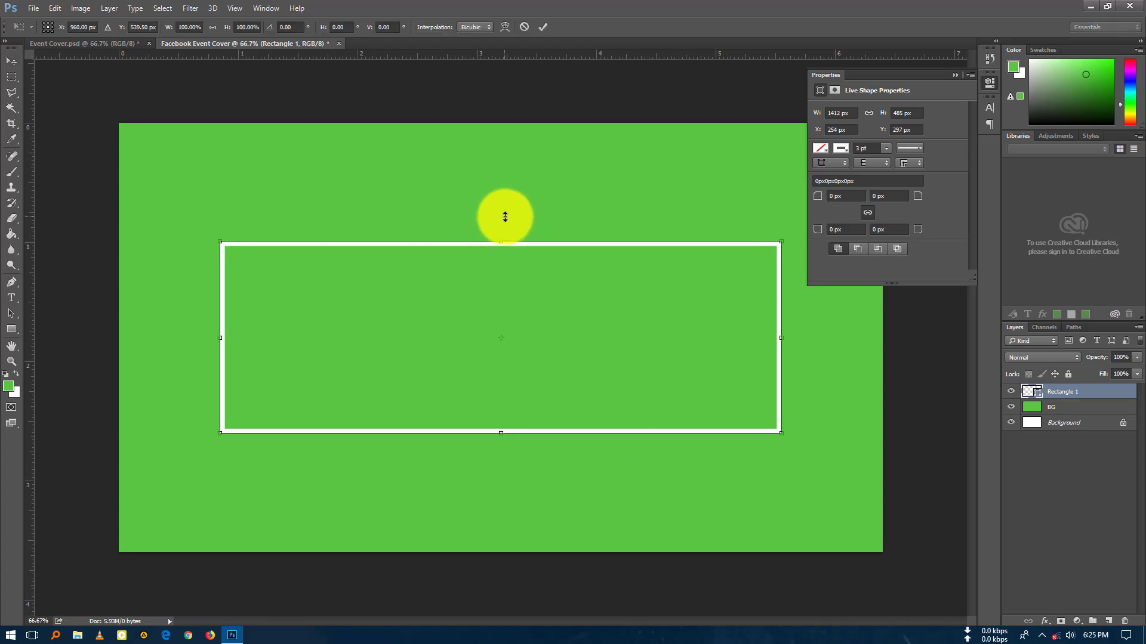
left_click_drag(501, 243, 555, 239)
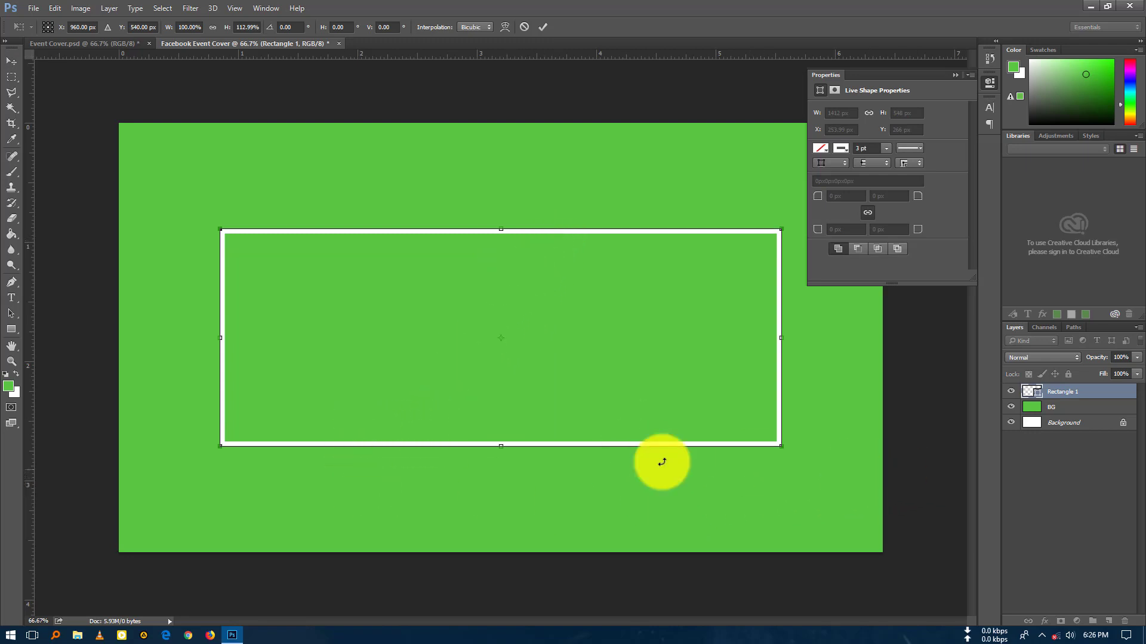
- Rasterize the Rectangle 1 layer into an ordinary pixel layer
right_click(1067, 397)
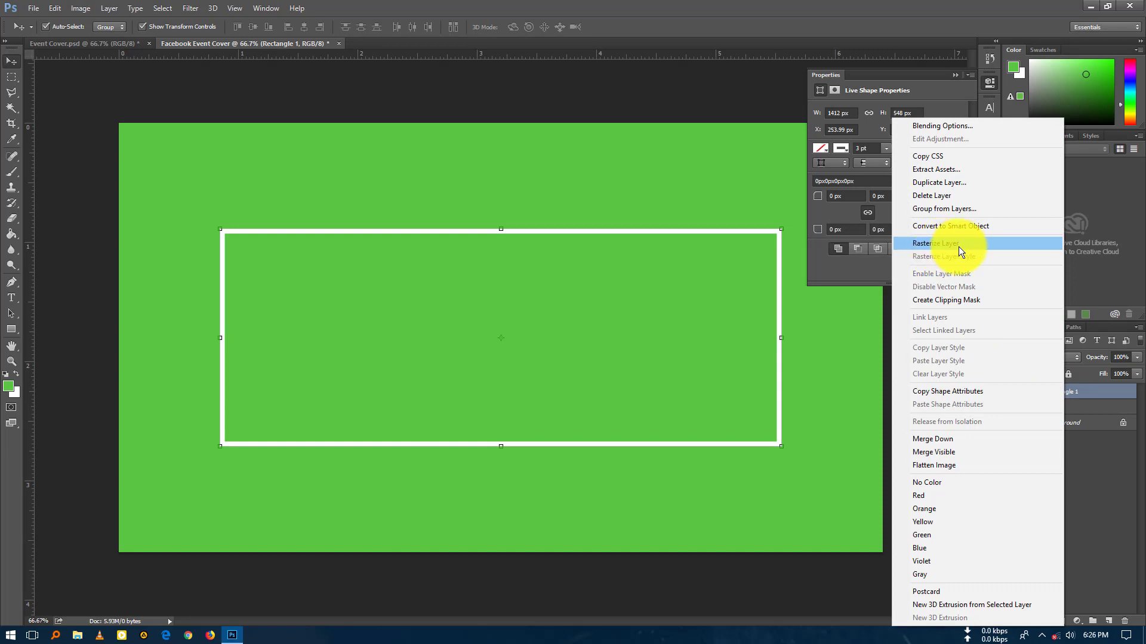
left_click(947, 245)
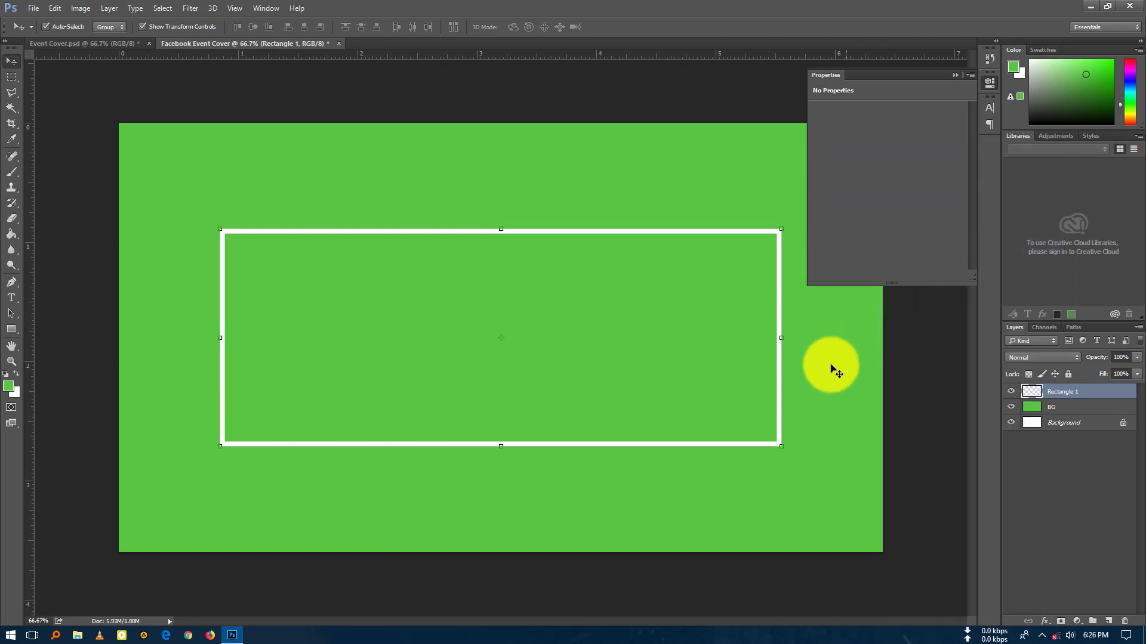
key("m")
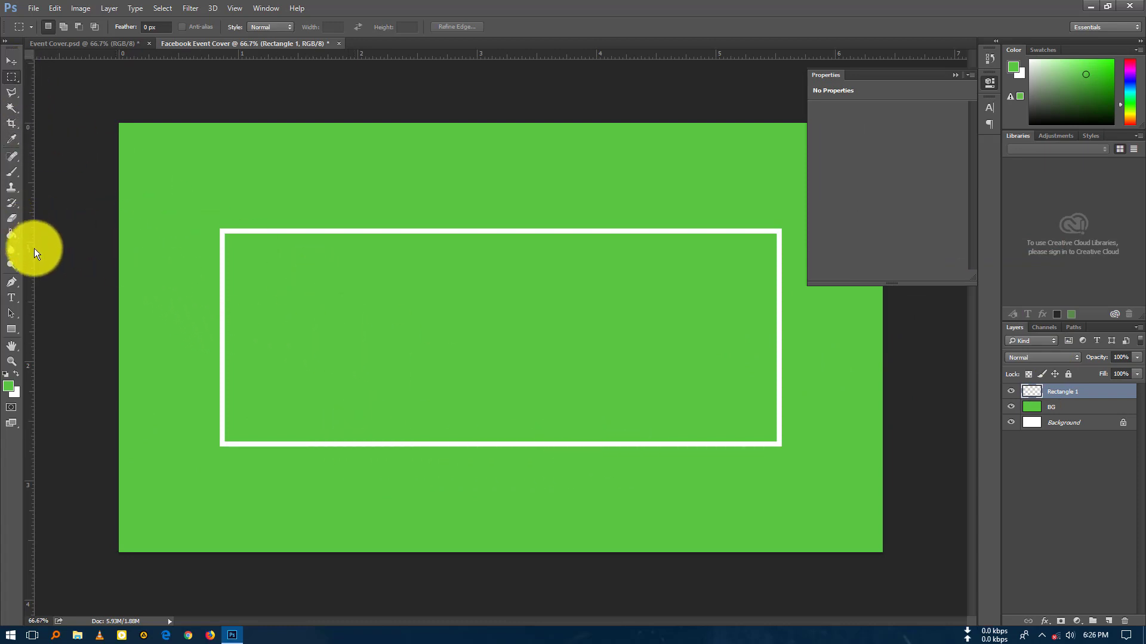
- Delete a guide-centred strip from the frame's bottom edge, then remove the guide
left_click_drag(31, 249, 509, 326)
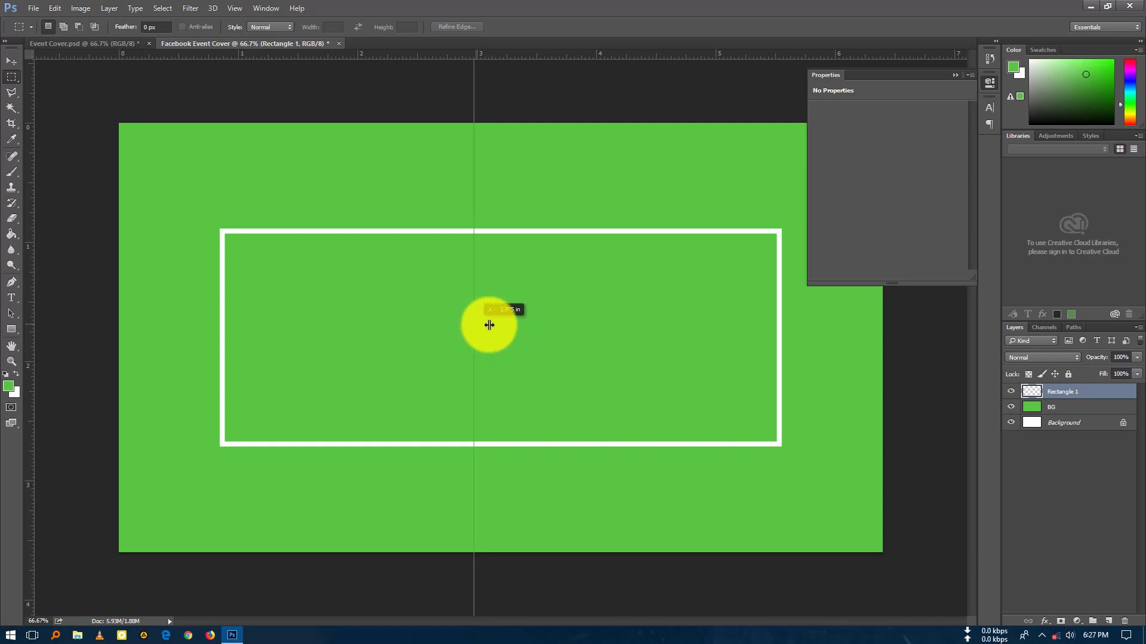
left_click_drag(509, 326, 500, 326)
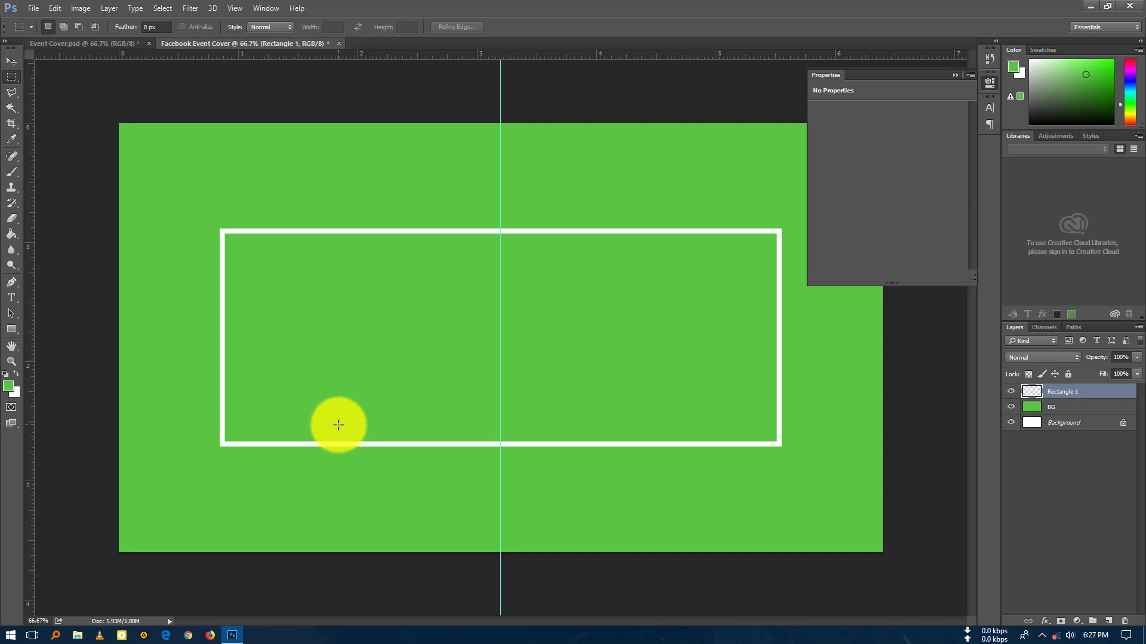
mouse_move(338, 425)
left_mouse_down()
mouse_move(606, 475)
mouse_move(667, 468)
left_mouse_up()
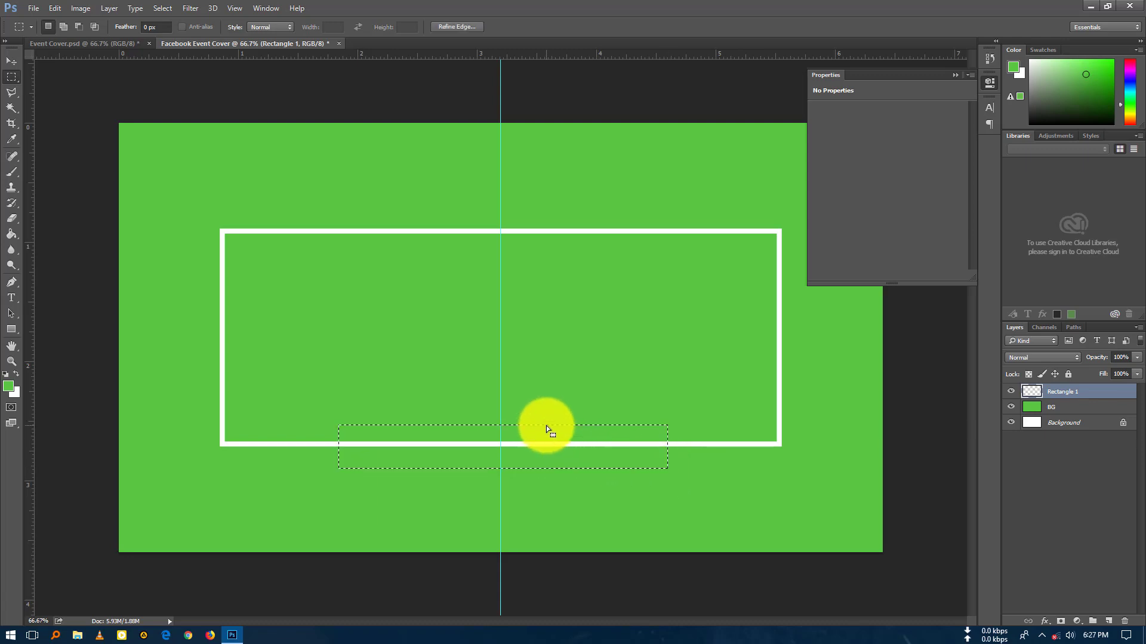
left_click_drag(546, 426, 549, 429)
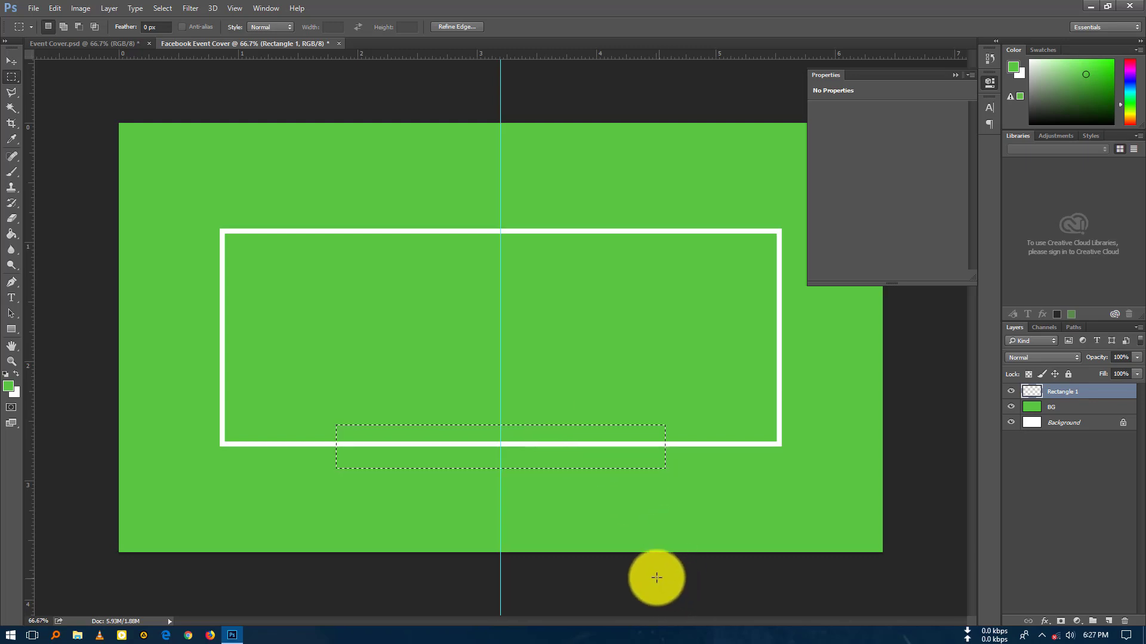
key("Delete")
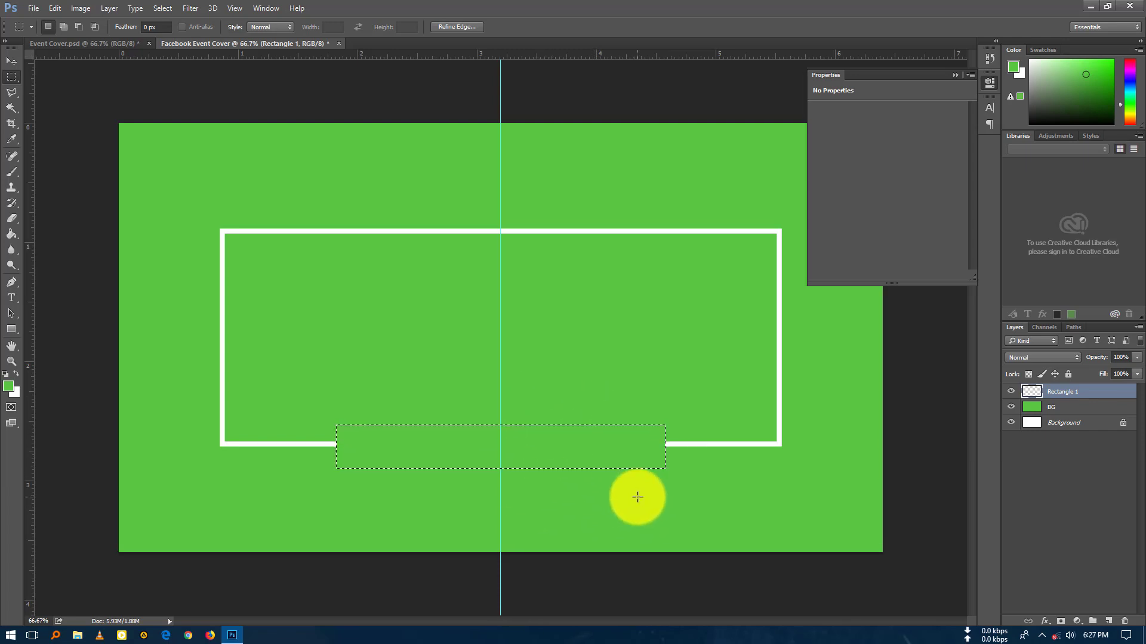
left_click(635, 496)
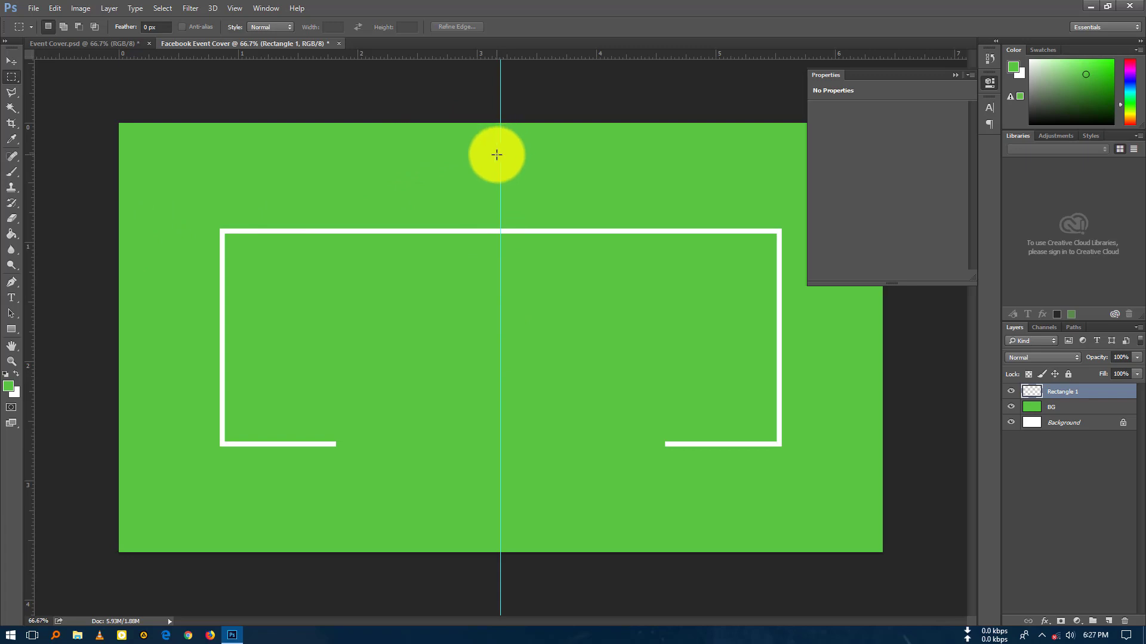
left_click(10, 60)
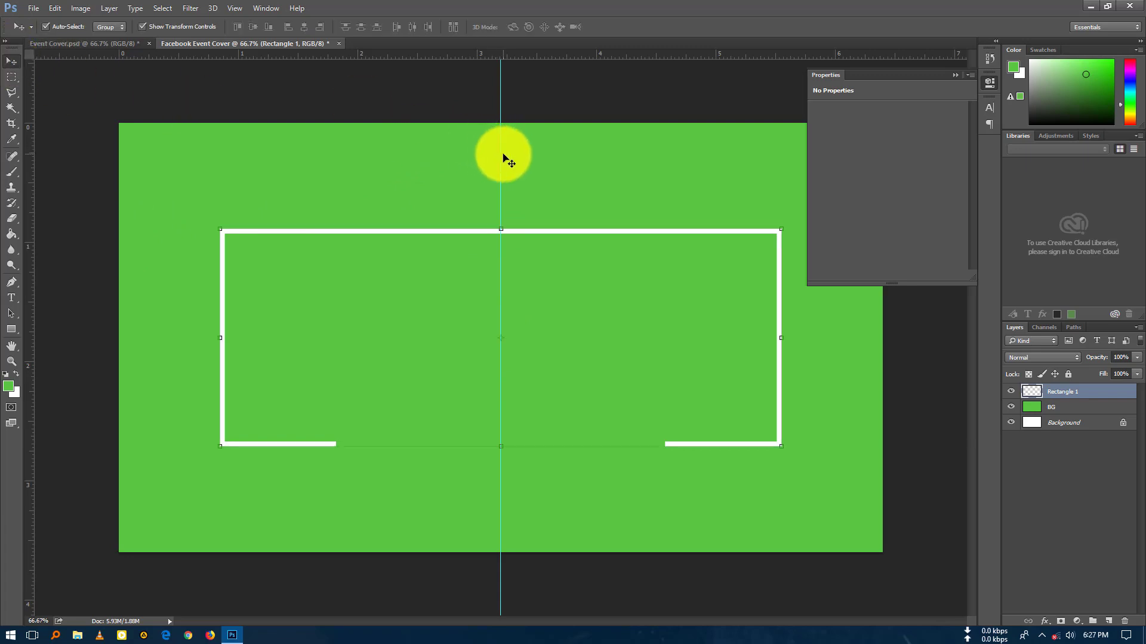
left_click_drag(500, 154, 8, 183)
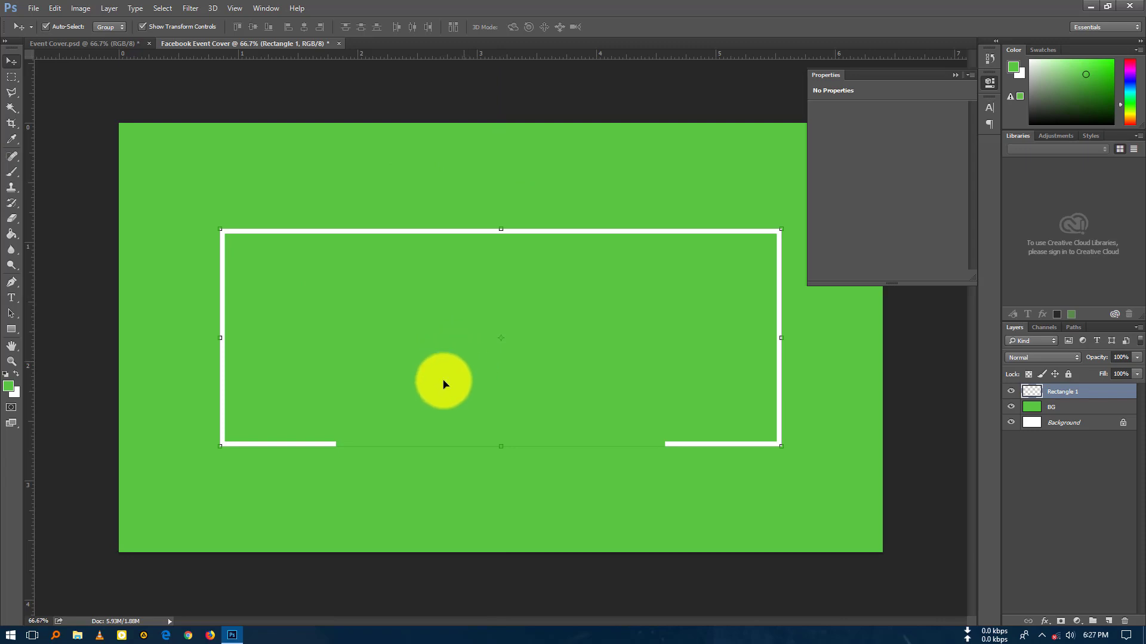
- Start a text layer inside the frame using the Roboto Light font
left_click(11, 297)
left_click(116, 43)
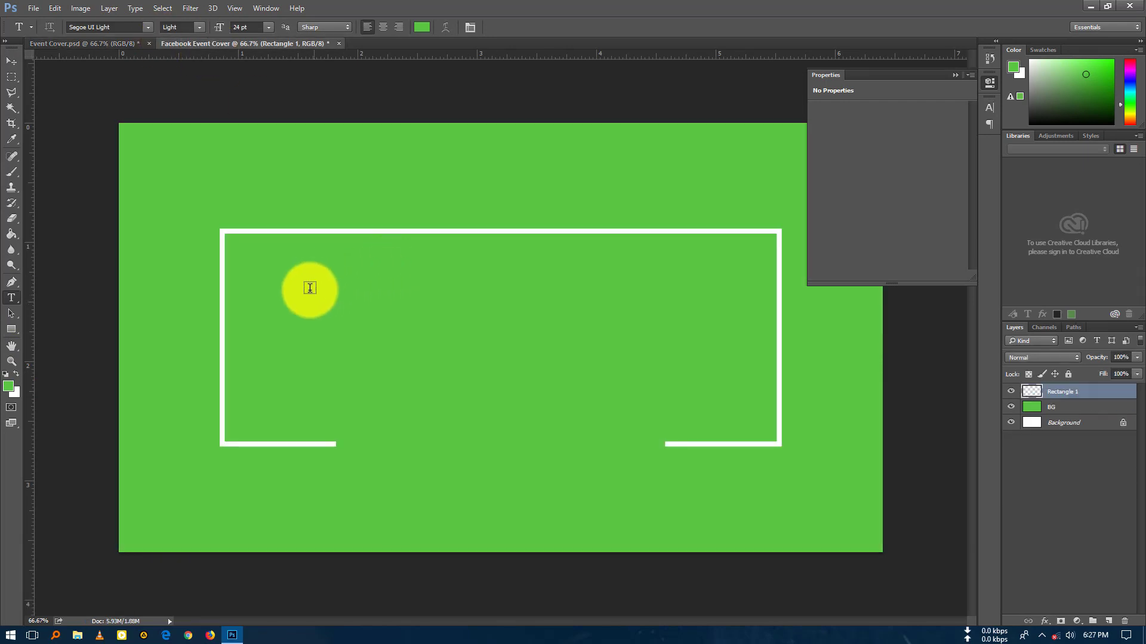
left_click(278, 289)
left_click(102, 30)
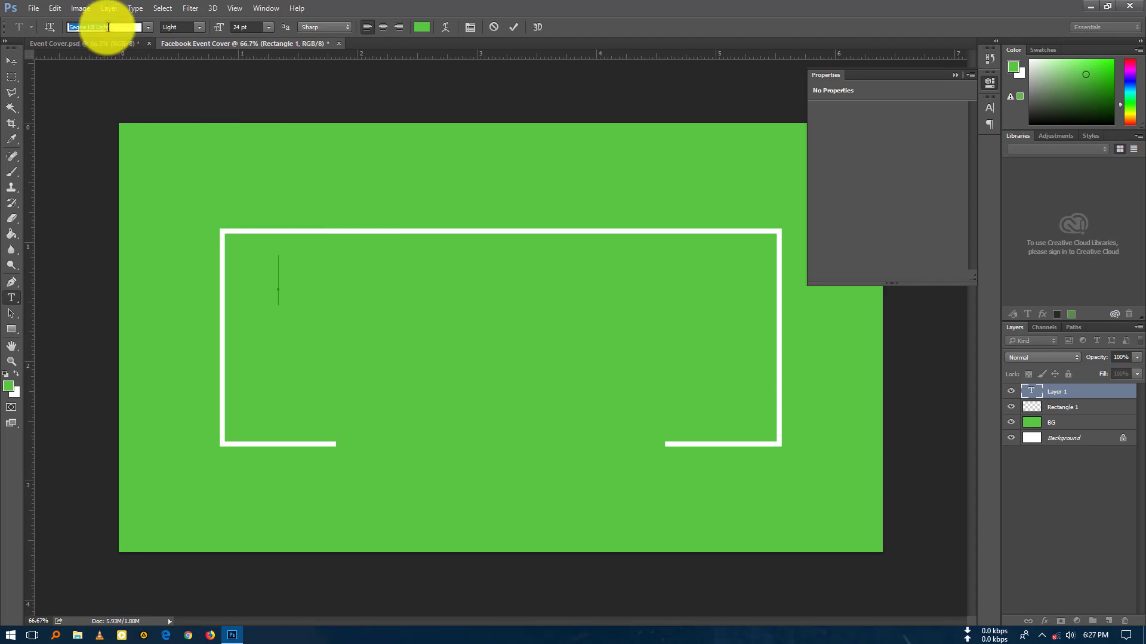
type("Roboto")
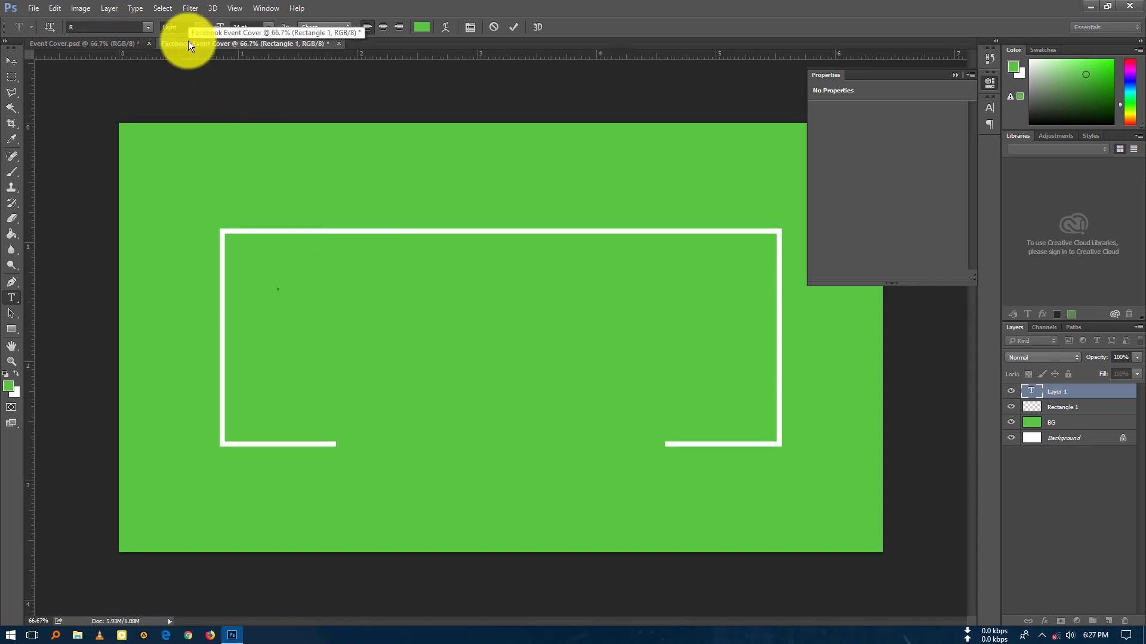
left_click(136, 88)
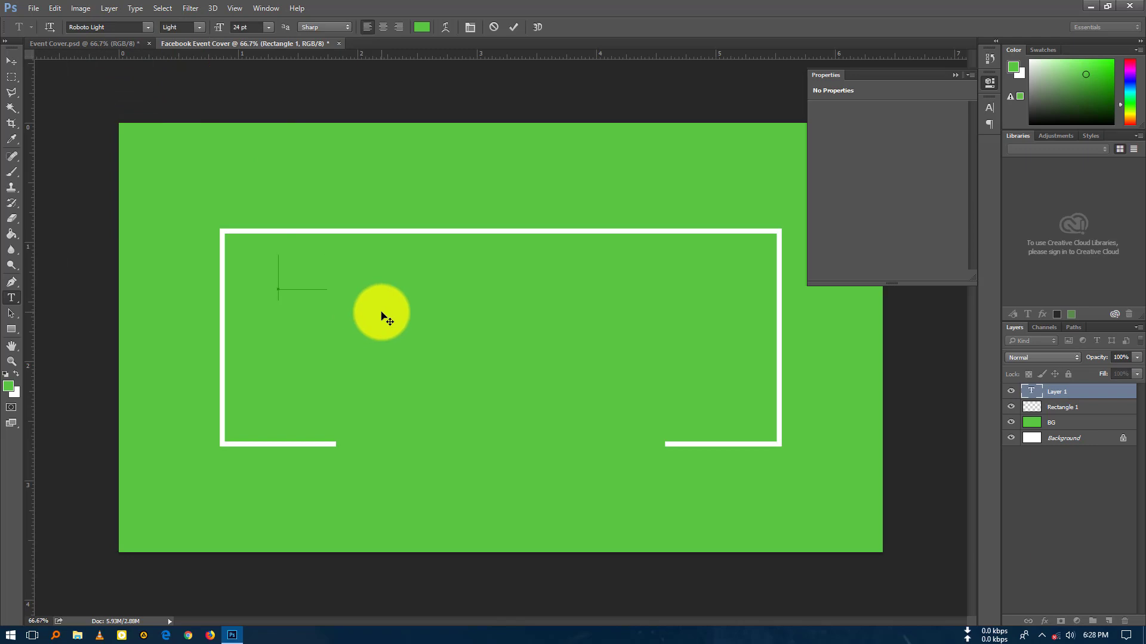
- Set the text colour to white and type the 'Online Money Earning' title
left_click(421, 27)
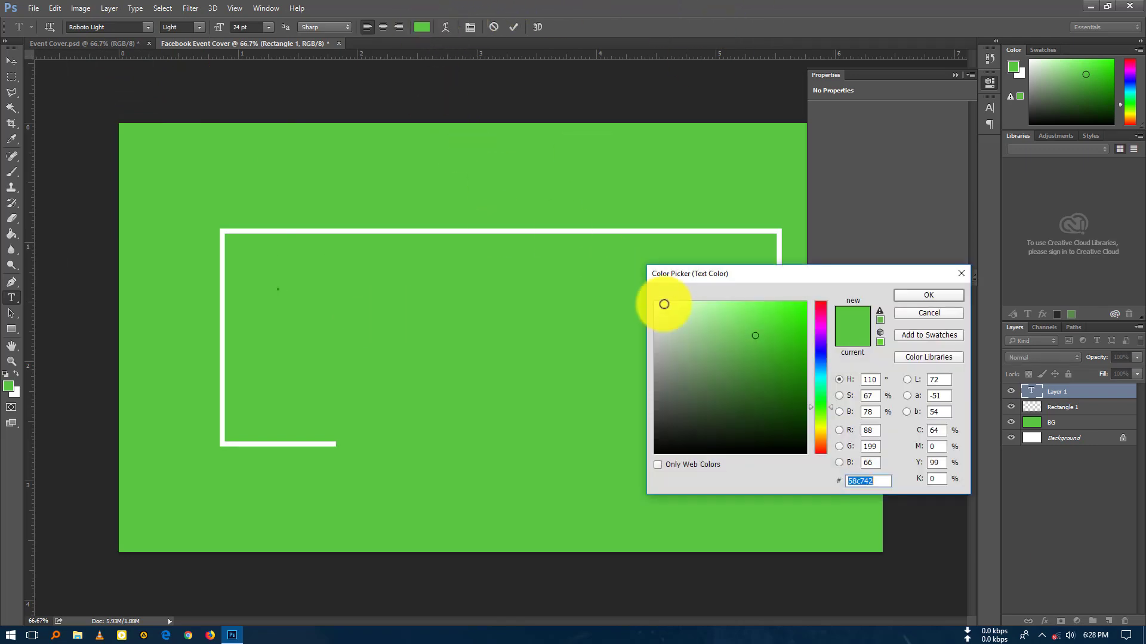
left_click_drag(664, 304, 537, 257)
left_click(918, 296)
type("Online")
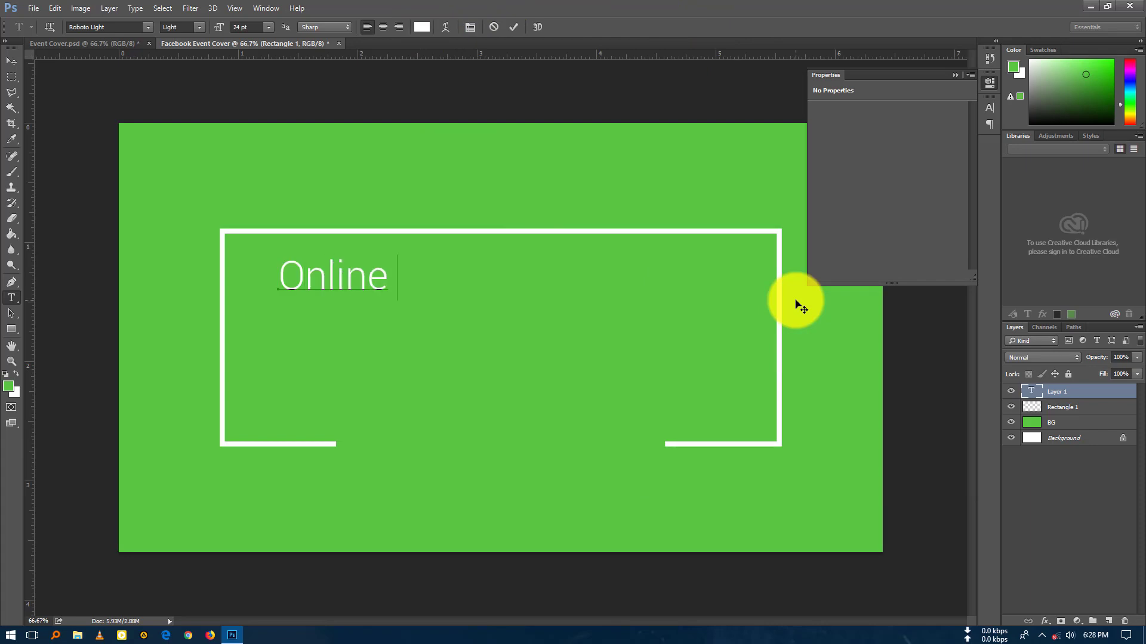
type("Money Ear")
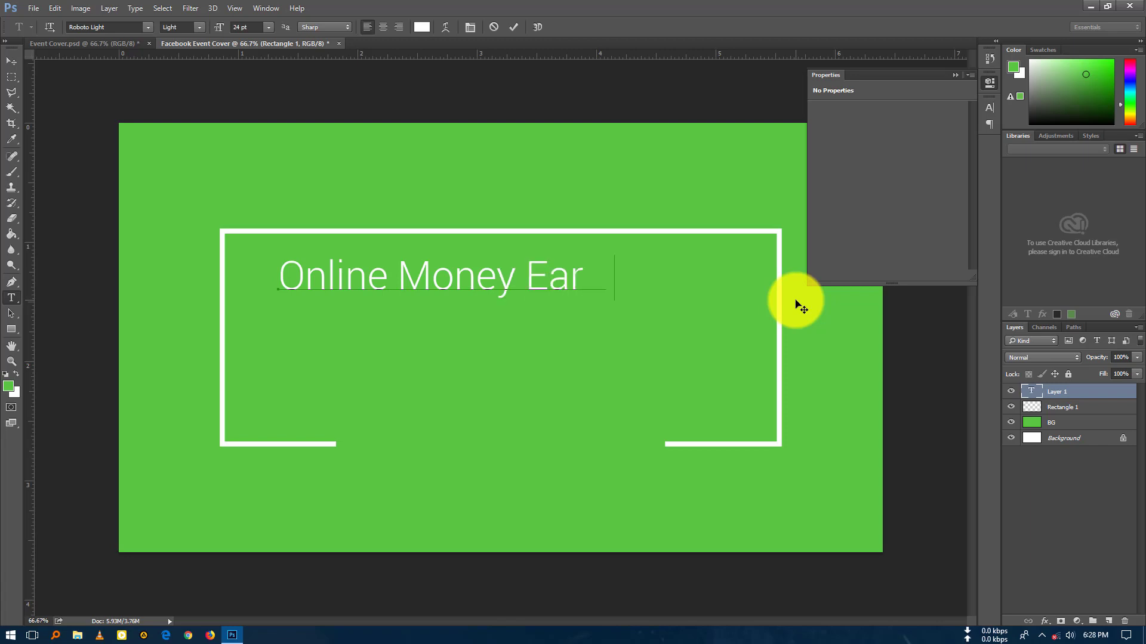
type("ning")
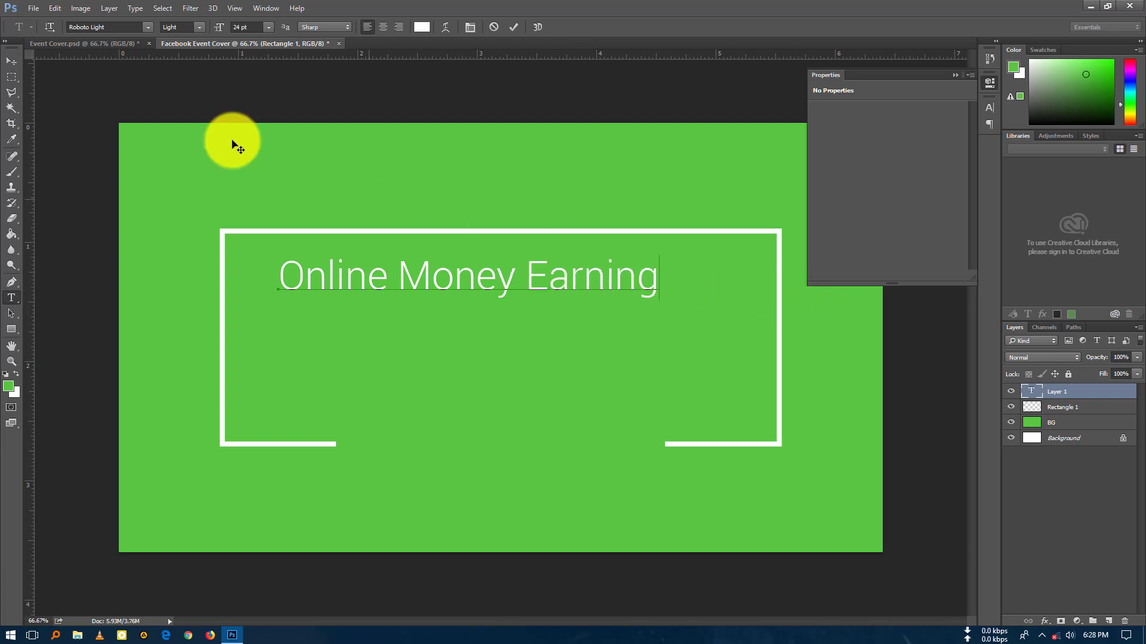
- Centre the title in the frame and enlarge it to 31.5 pt with Free Transform
left_click(14, 61)
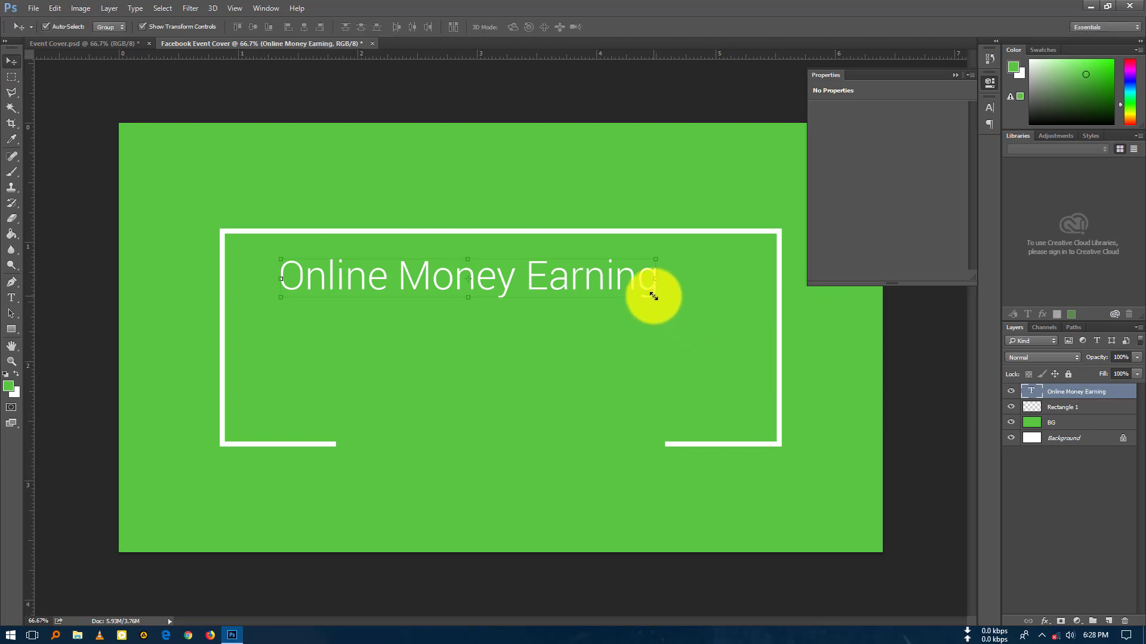
key("ctrl+t")
left_click_drag(716, 330, 724, 302)
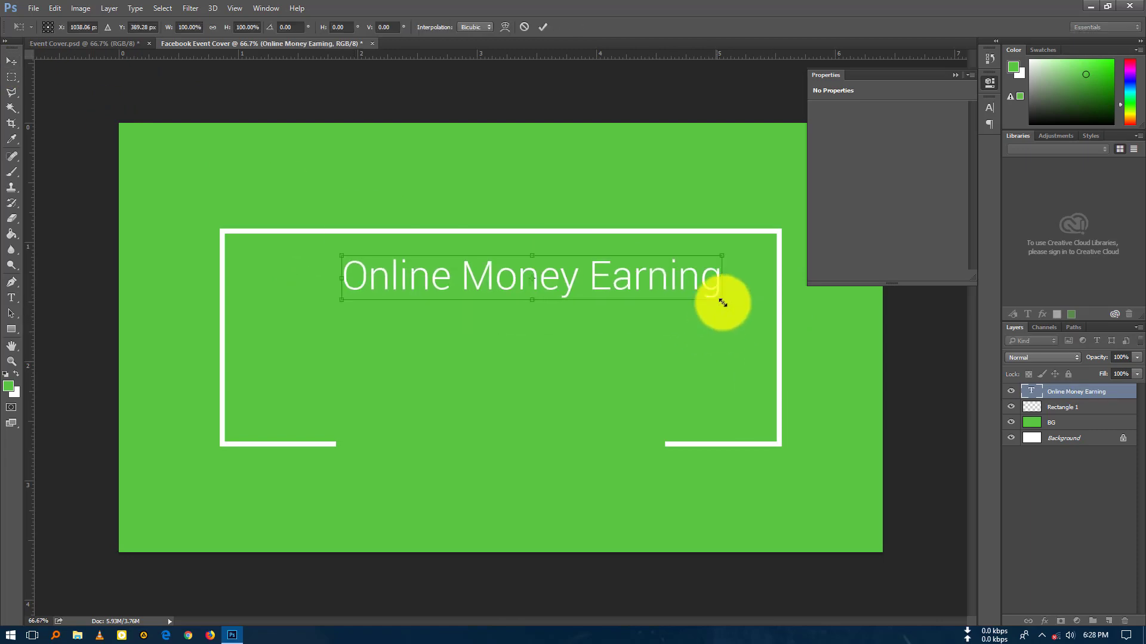
left_click_drag(337, 300, 263, 327)
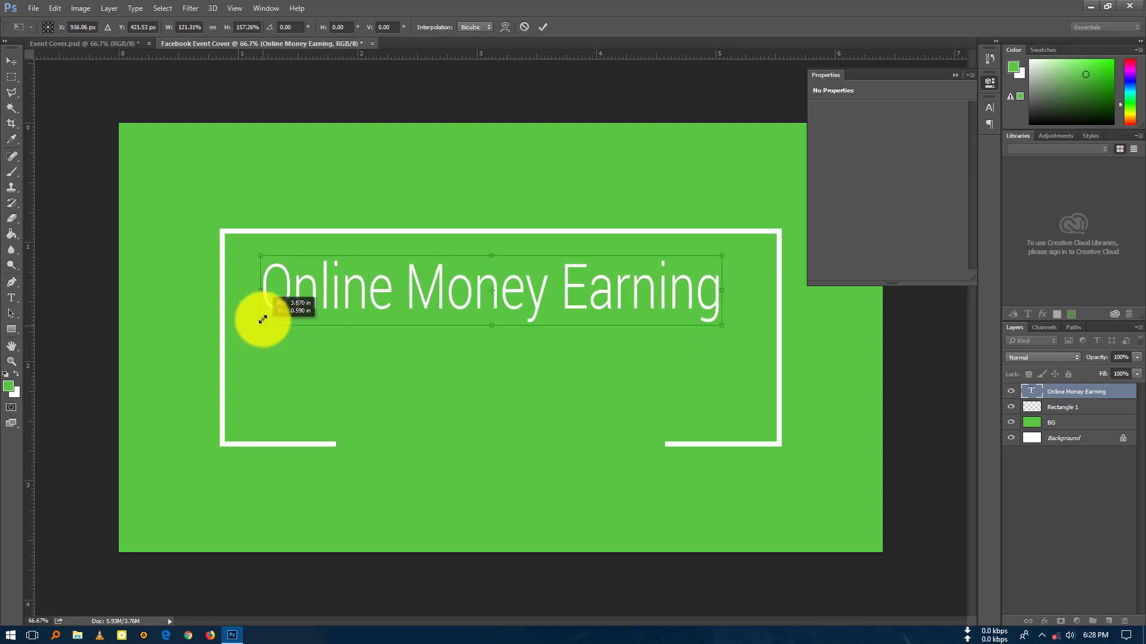
left_click_drag(263, 326, 255, 316)
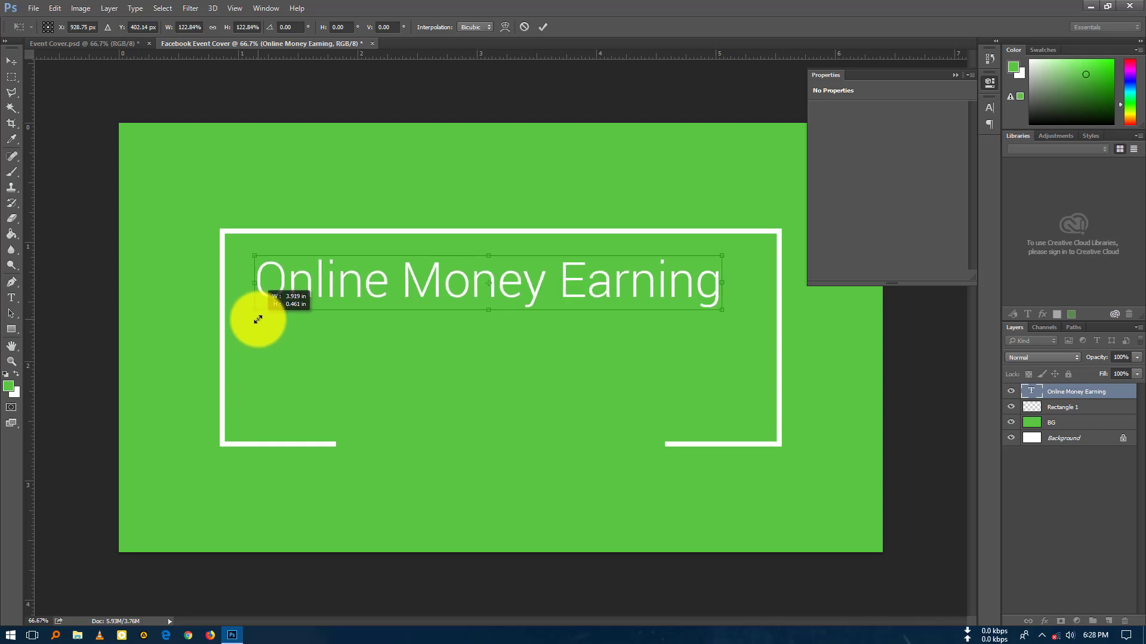
left_click_drag(719, 315, 744, 328)
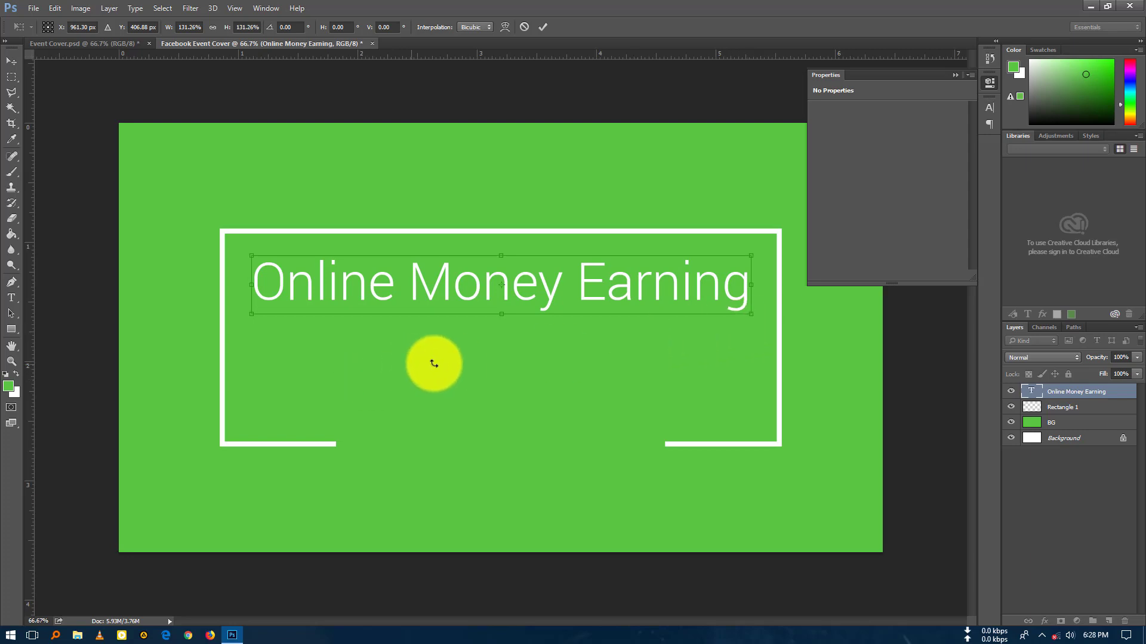
key("Return")
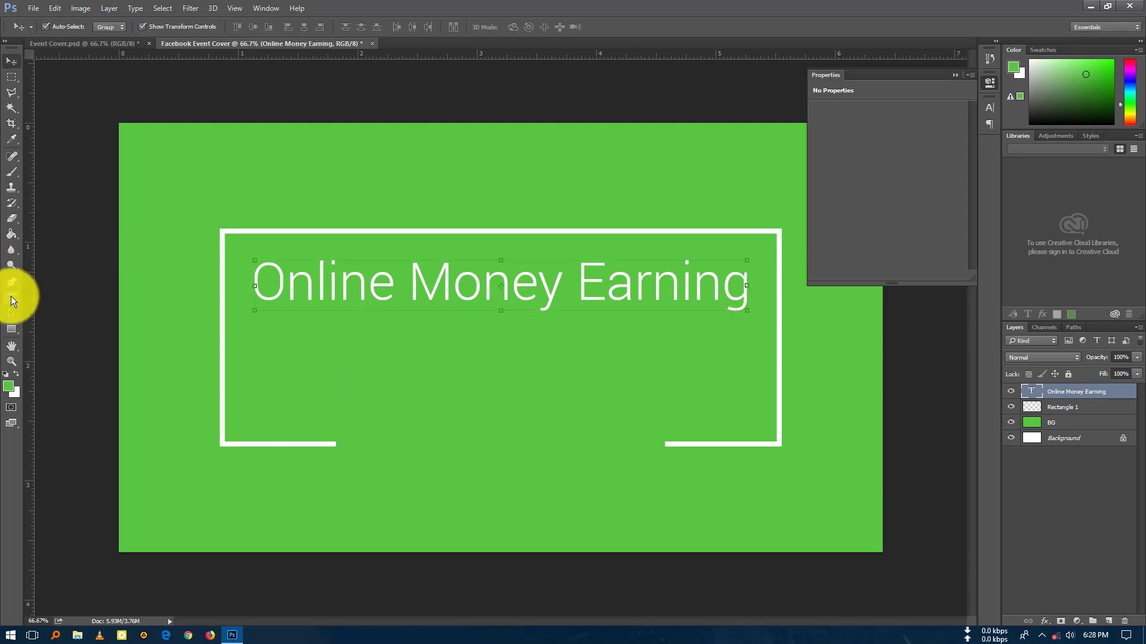
left_click(11, 298)
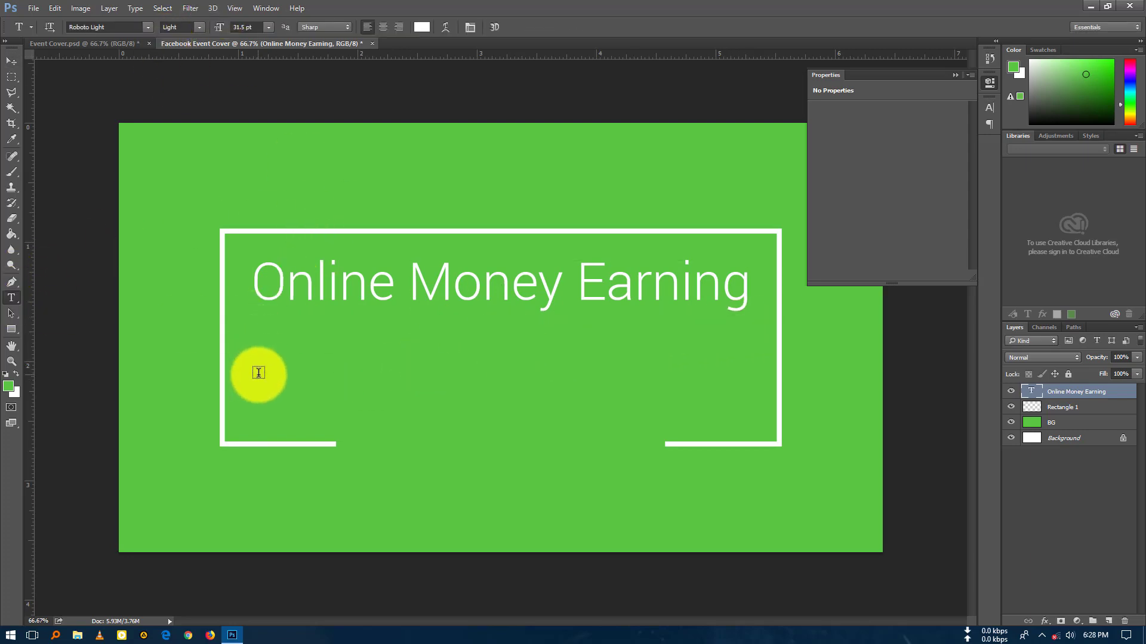
- Add the subtitle 'ভাবে শিখতে হয়!' in white ArhialkhanMJ Regular below the title
left_click(258, 373)
left_click(147, 27)
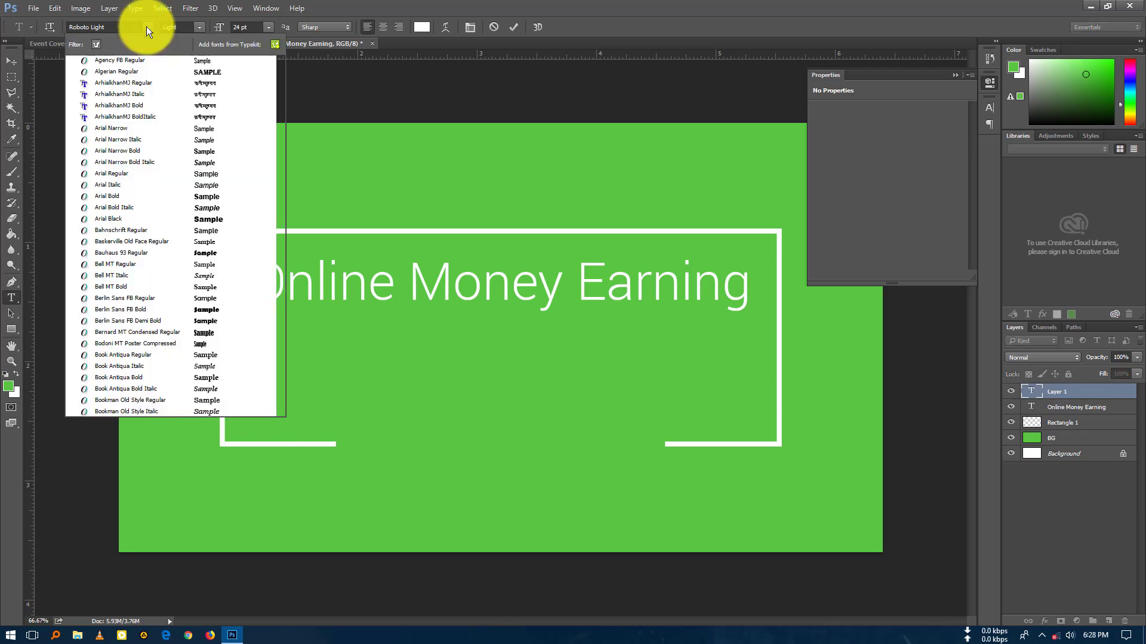
scroll(271, 237, "up", 5)
scroll(281, 78, "up", 15)
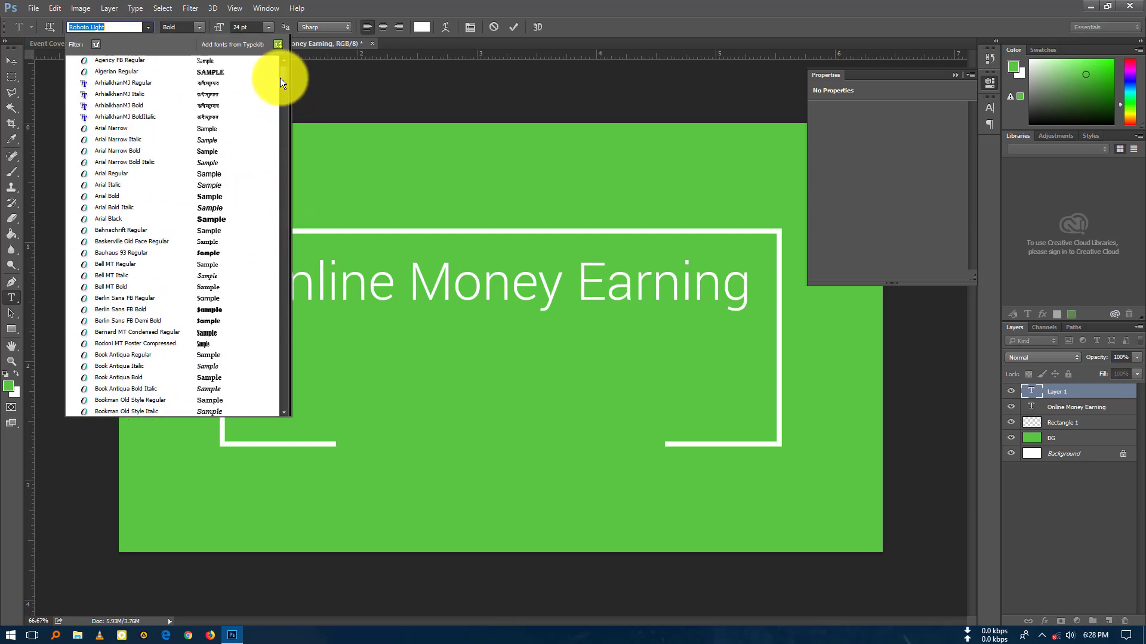
left_click(234, 88)
type("শিখুন - কি")
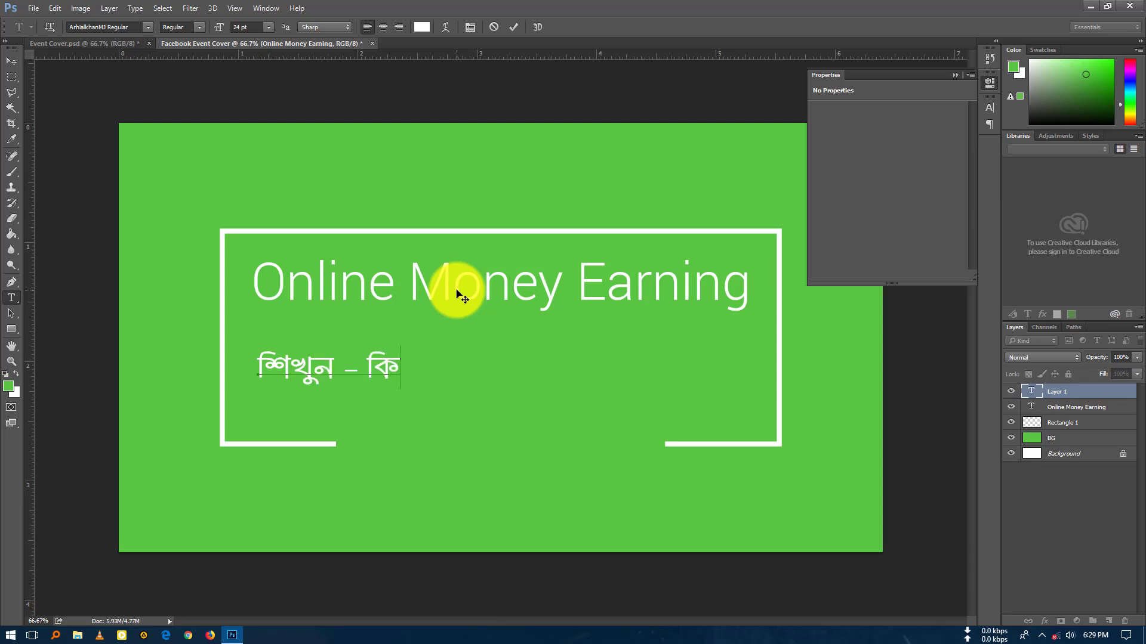
type("ভাবে শিখতে")
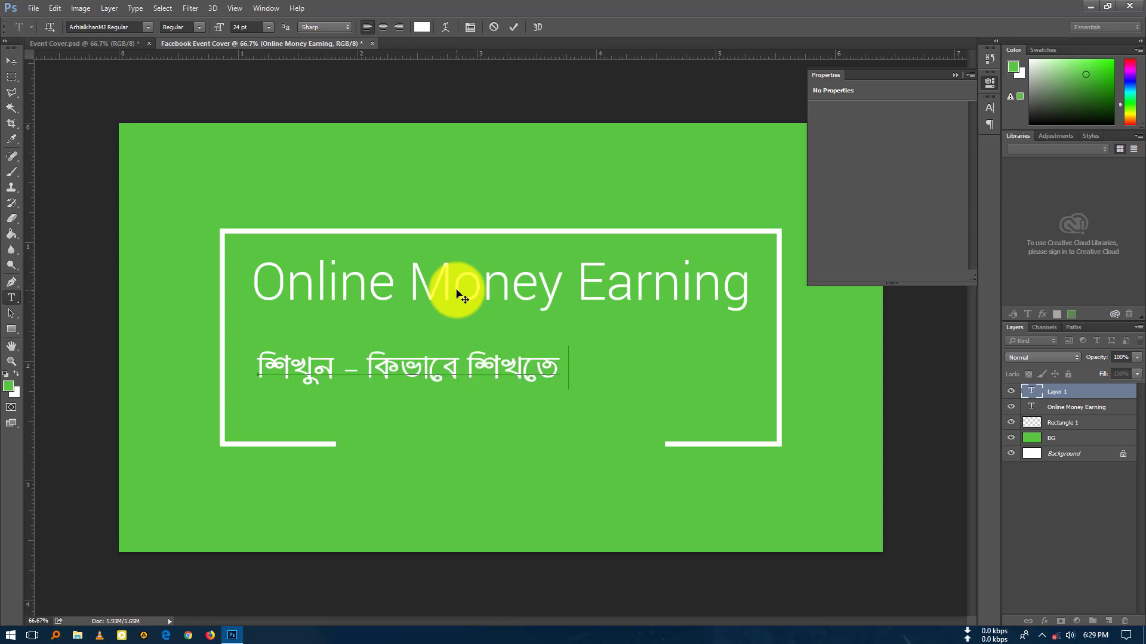
type(" হয়!")
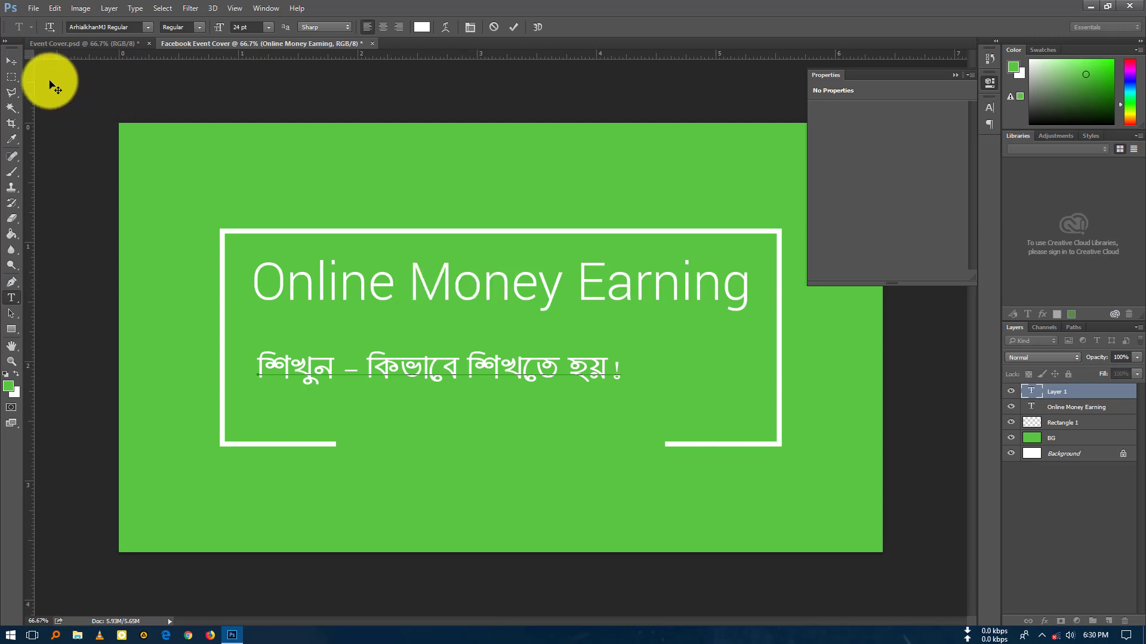
left_click(17, 65)
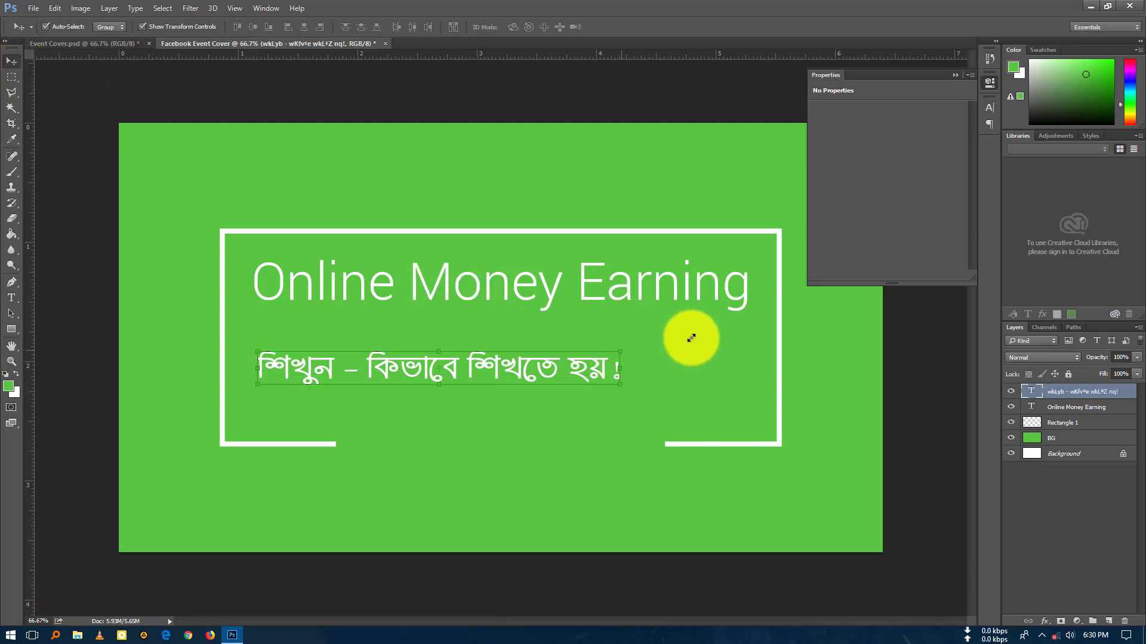
- Scale the Bengali subtitle to about 133%, centre it under the title, and lower the title slightly
key("ctrl+t")
left_click_drag(726, 325, 741, 322)
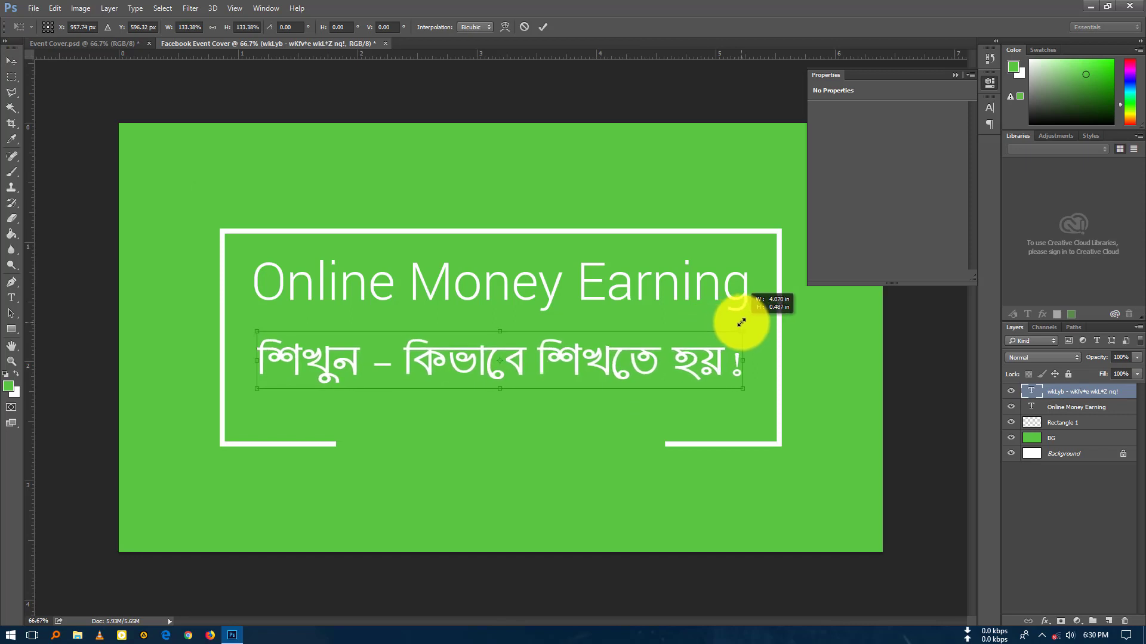
left_click_drag(688, 361, 648, 365)
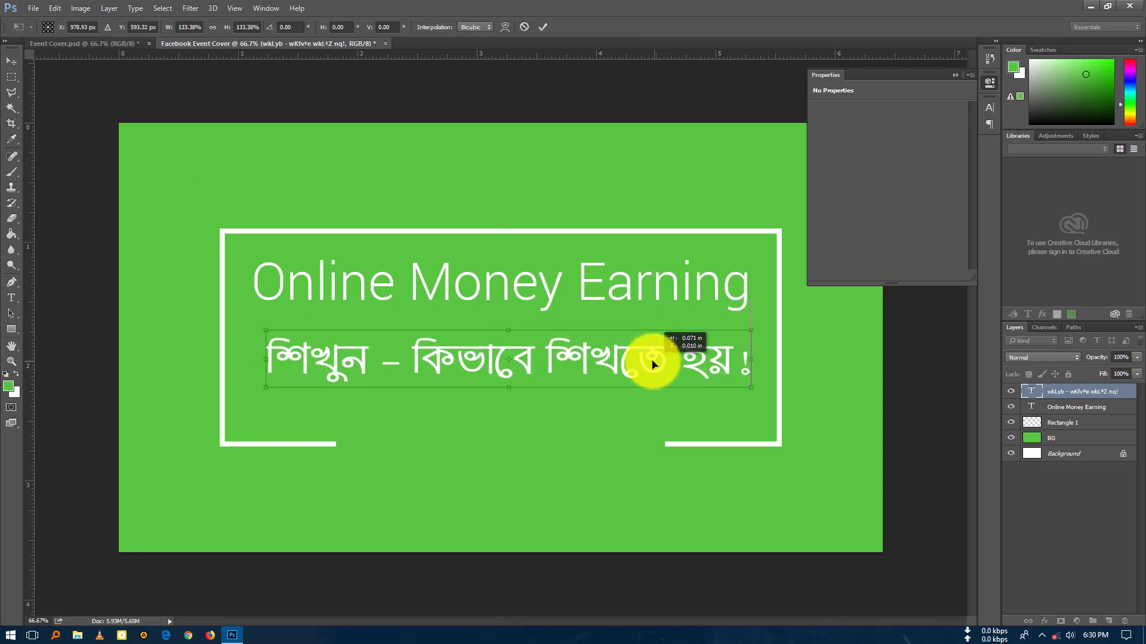
left_click_drag(649, 365, 644, 367)
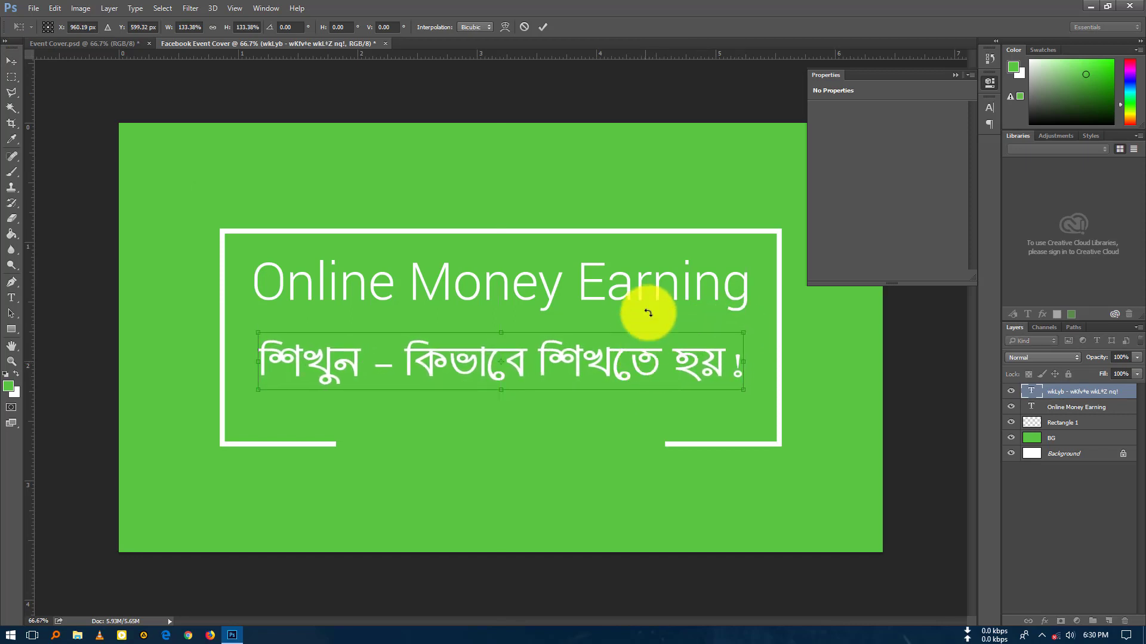
key("Return")
left_click_drag(647, 293, 647, 310)
left_click(568, 473)
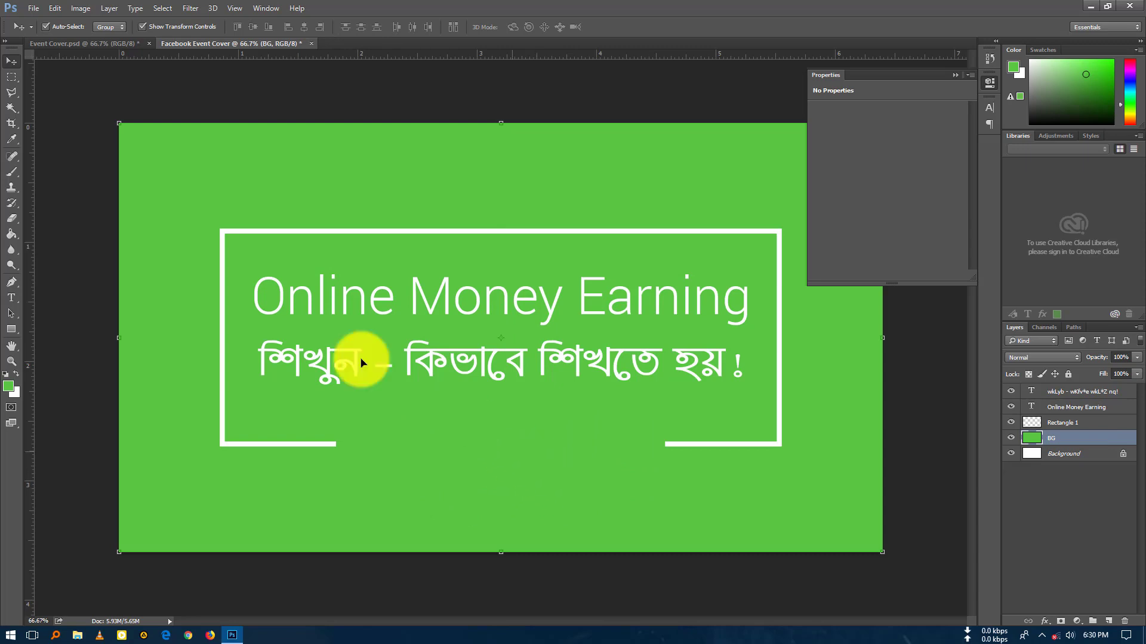
- Open the ProjuctirPathshala-2.png logo from the Image Bank folder
left_click(33, 8)
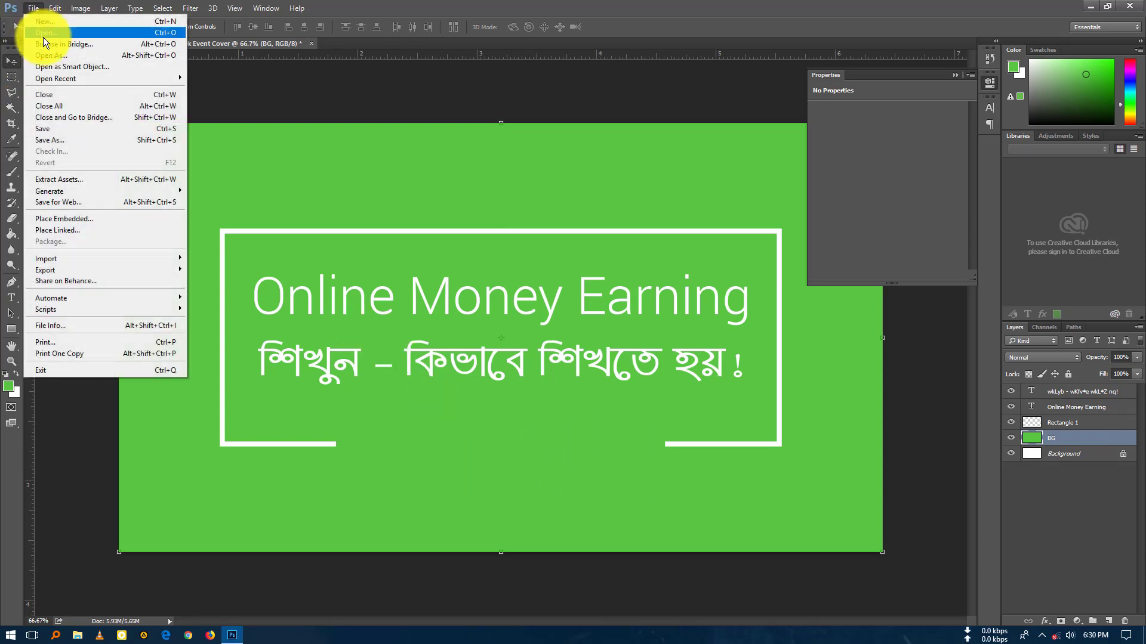
left_click(60, 33)
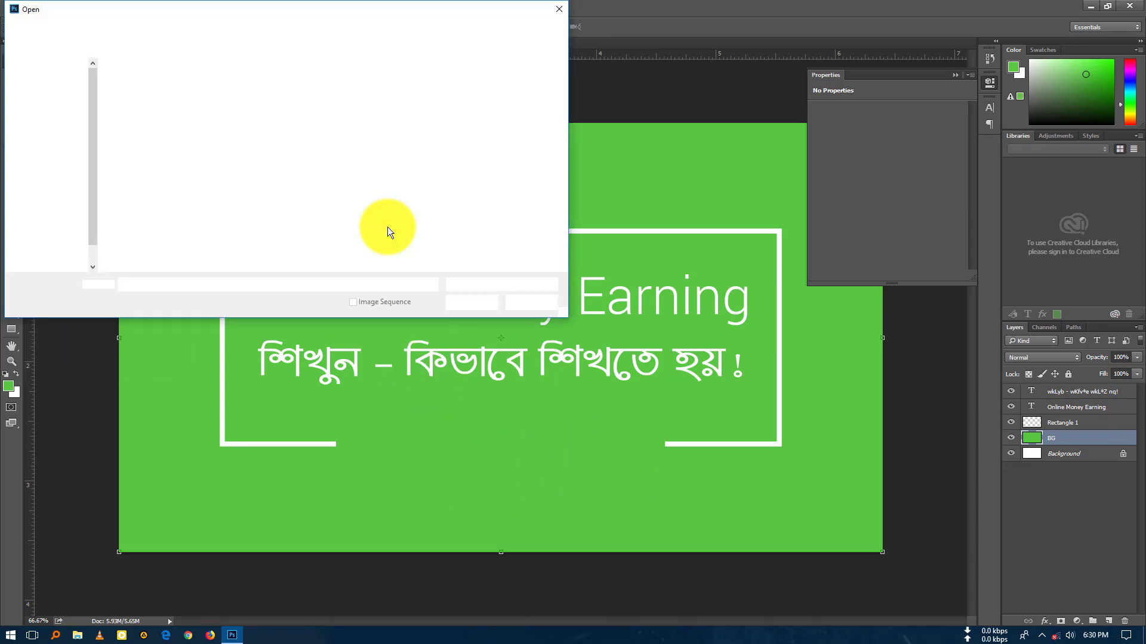
double_click(217, 109)
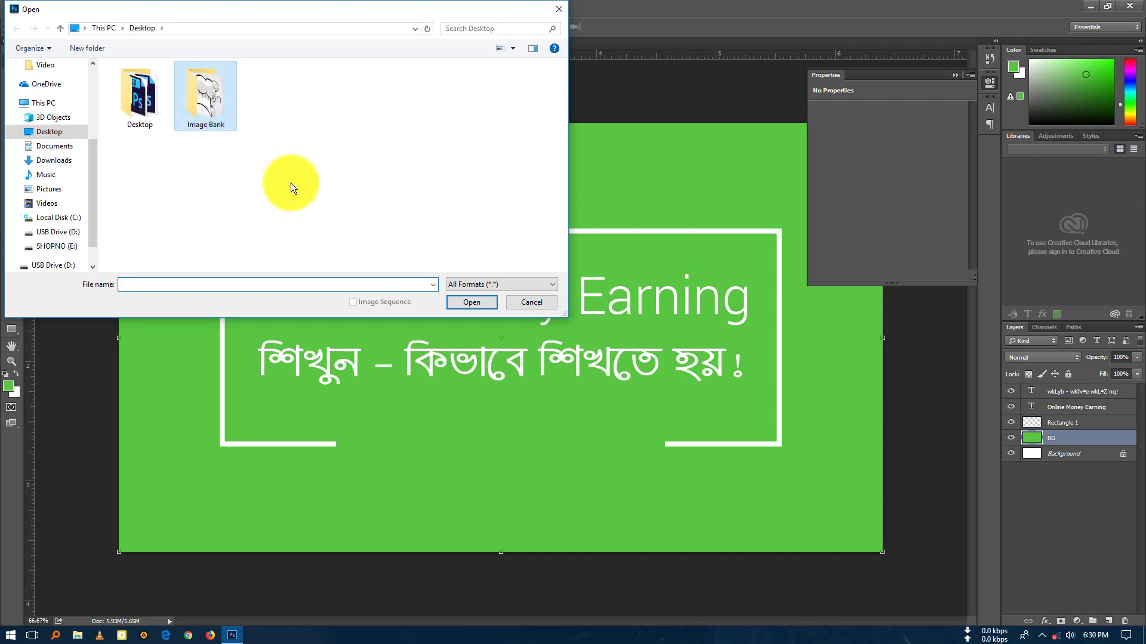
double_click(328, 123)
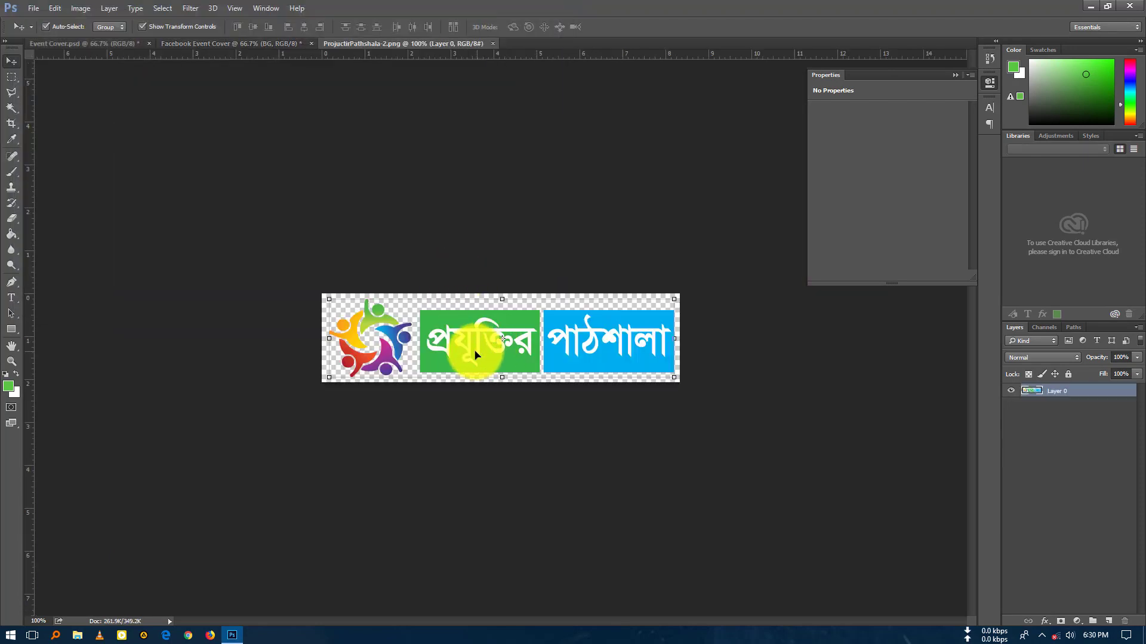
- Bring the logo into the Facebook Event Cover and centre it in the frame's bottom gap
mouse_move(468, 350)
left_mouse_down()
mouse_move(199, 50)
mouse_move(501, 435)
left_mouse_up()
left_click_drag(580, 418, 562, 439)
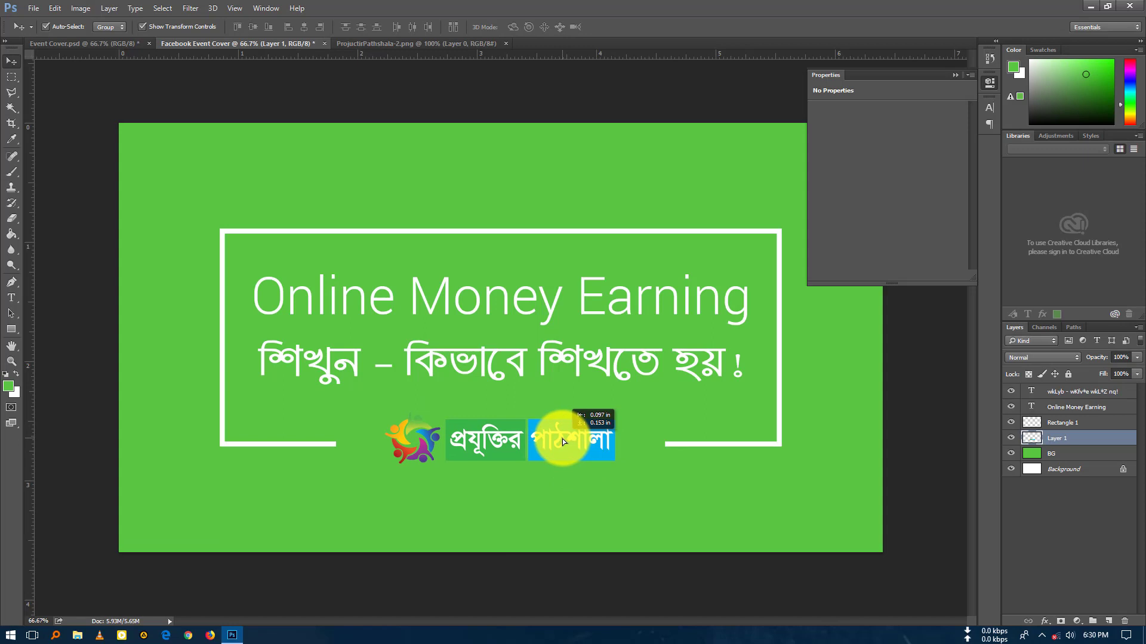
left_click_drag(562, 439, 568, 438)
left_click(755, 497)
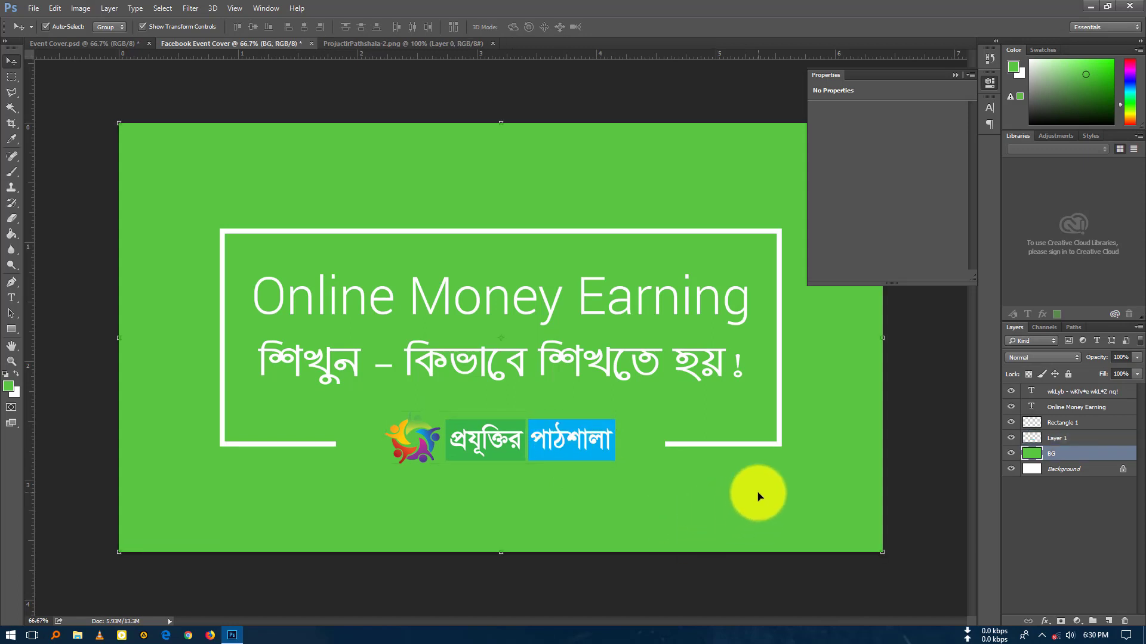
- Save for Web as a Very High JPEG, Facebook-Event-Cover.jpg, on the Desktop
left_click(34, 8)
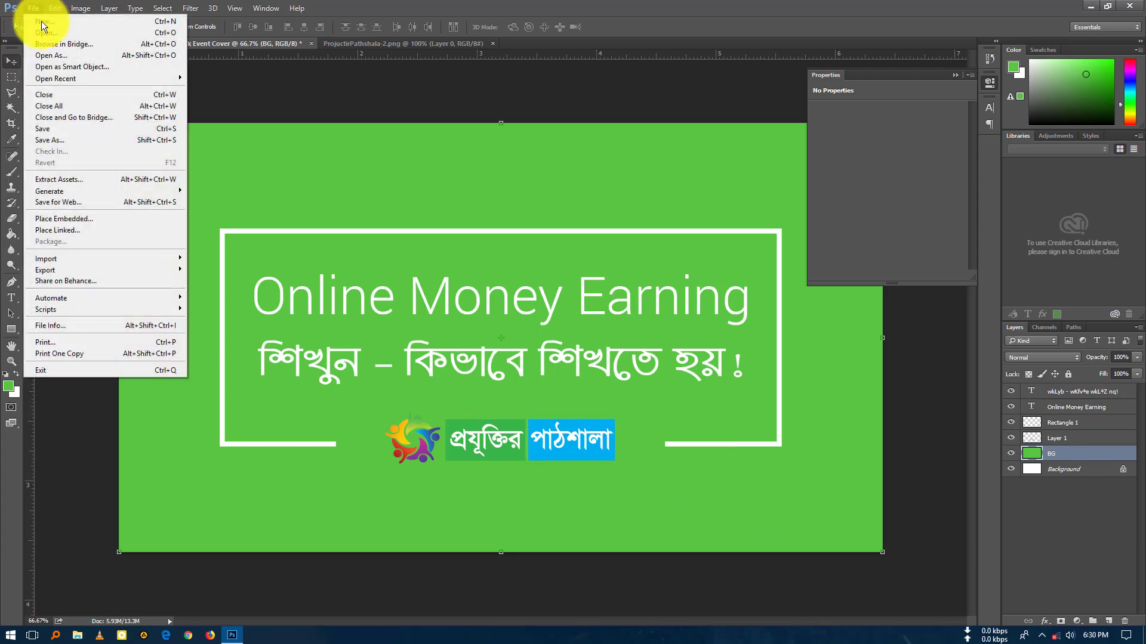
left_click(88, 203)
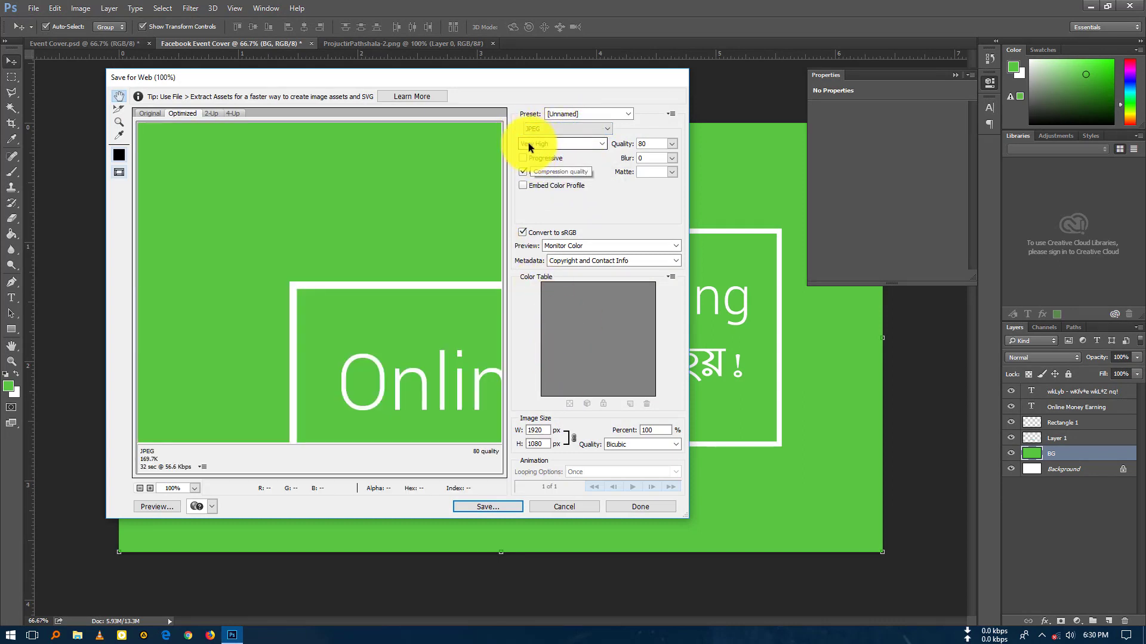
left_click(486, 507)
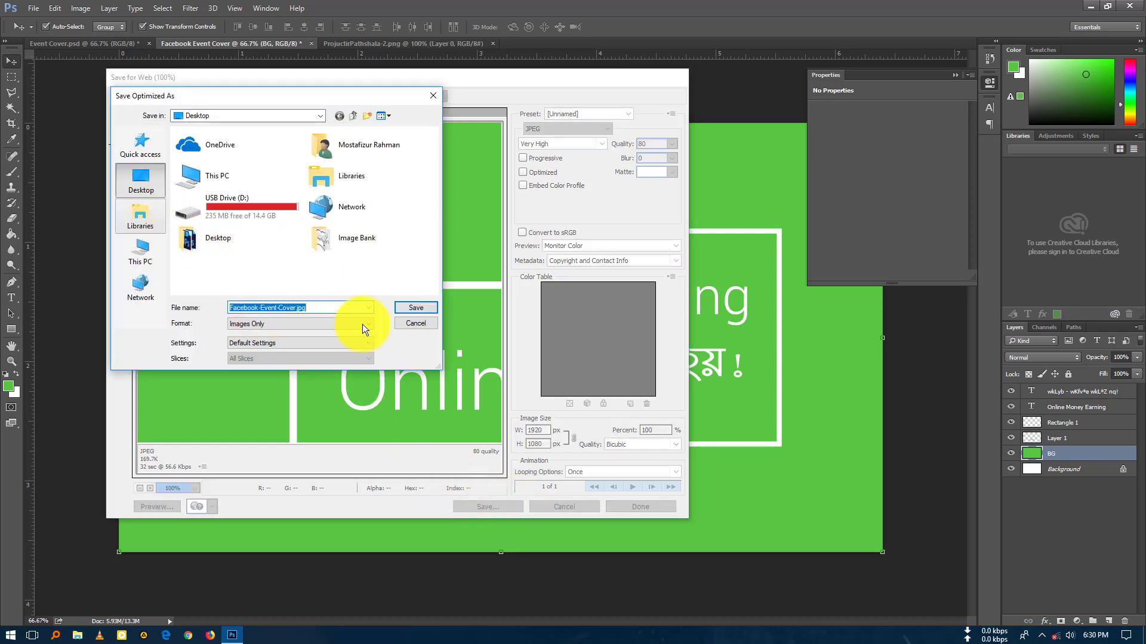
left_click(414, 308)
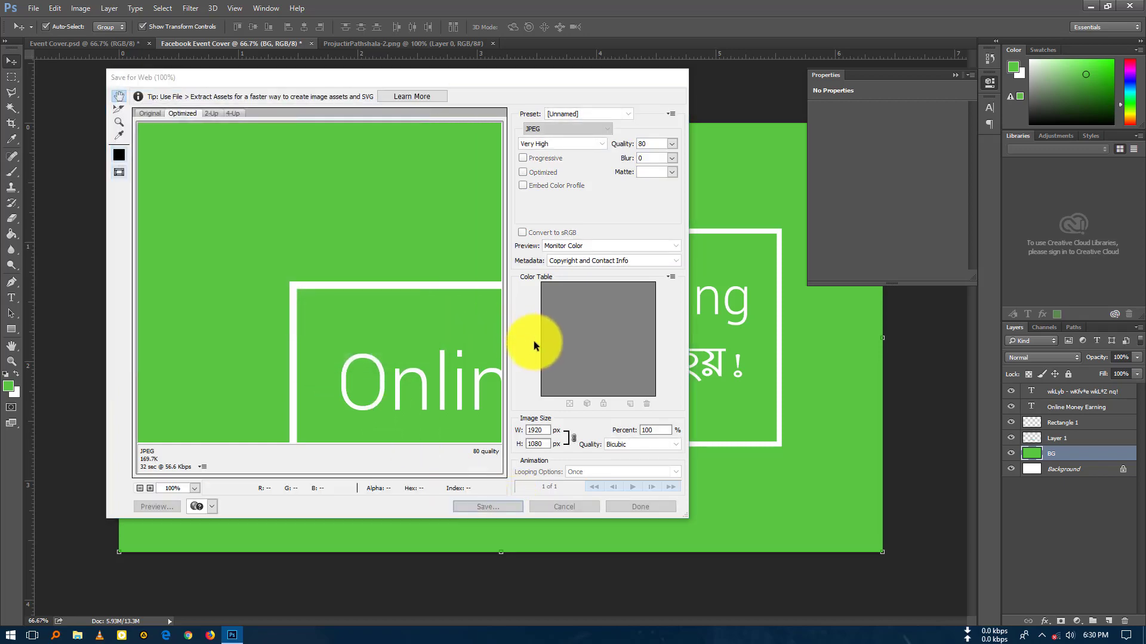